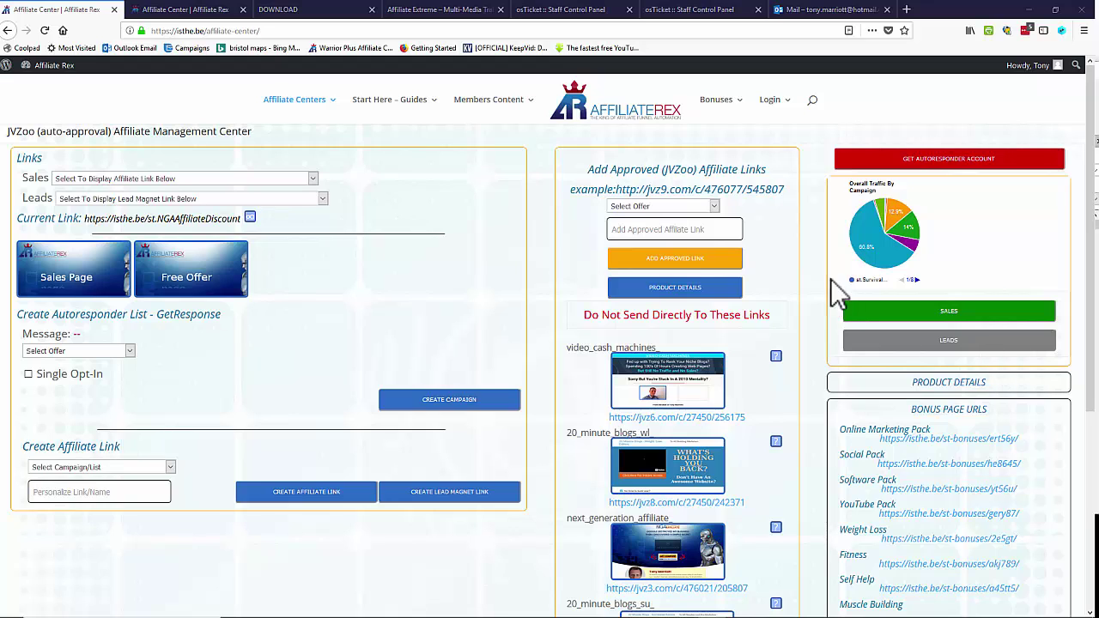
# Open the Affiliate Traffic Statistics page from the affiliate centers
pyautogui.moveTo(307, 109)
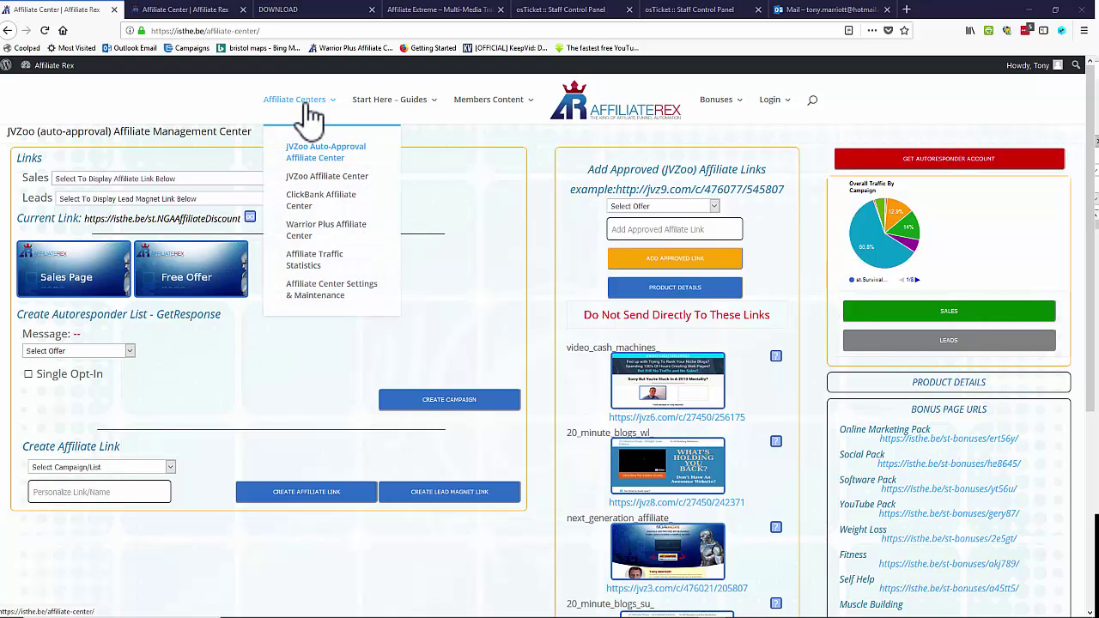
pyautogui.click(316, 262)
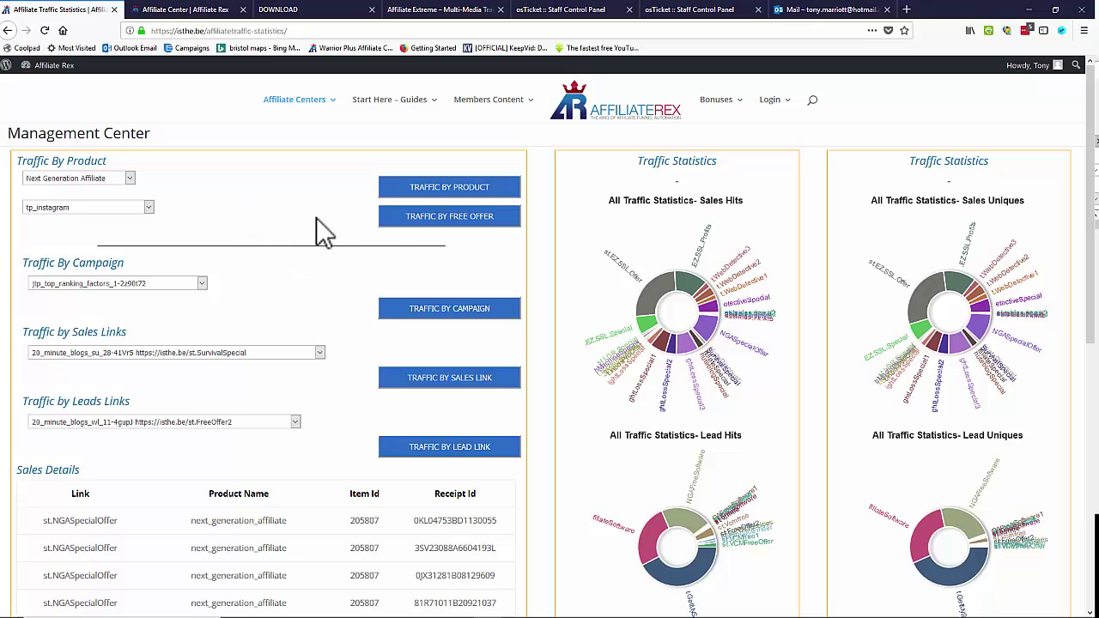
# Examine the overall sales and lead traffic charts for hits and uniques, together with the Total Sales chart
pyautogui.scroll(-3, 385, 263)
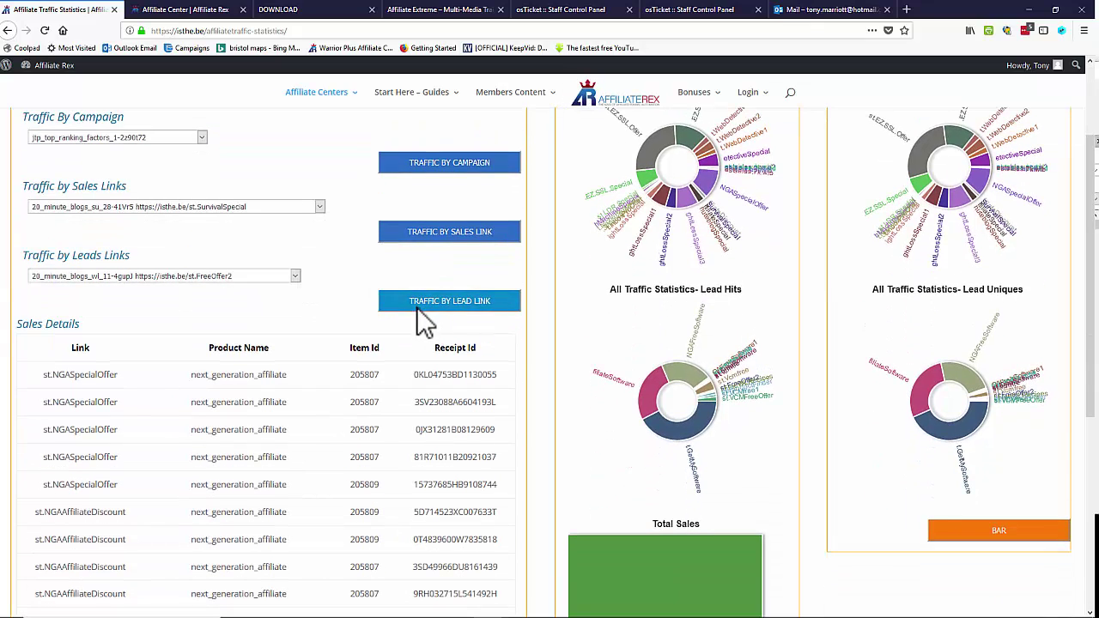
pyautogui.scroll(3, 417, 351)
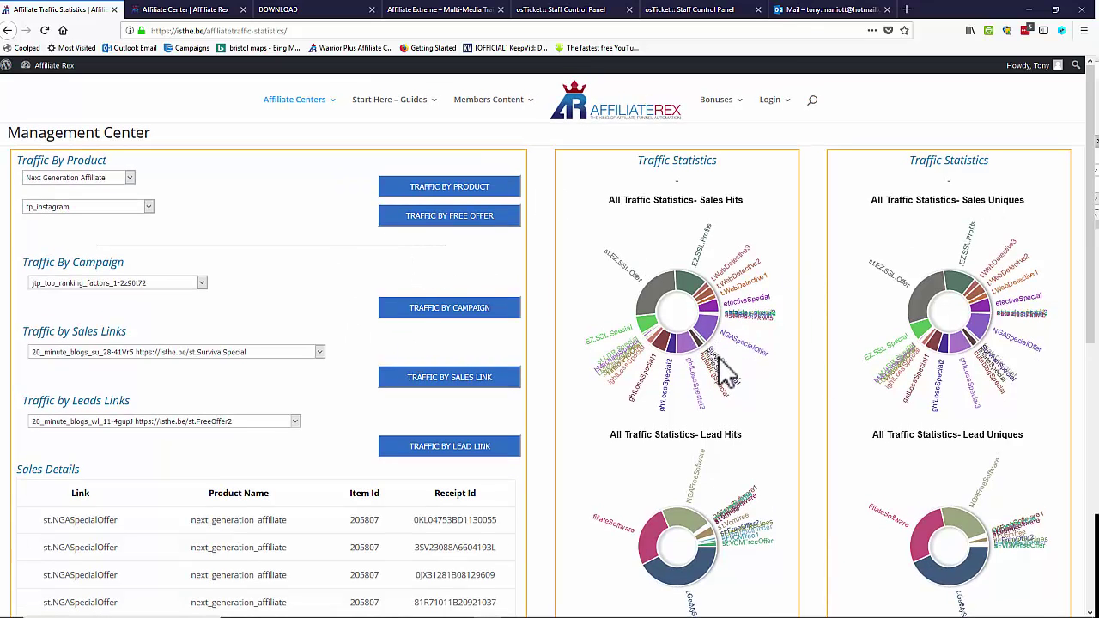
pyautogui.scroll(-5, 754, 391)
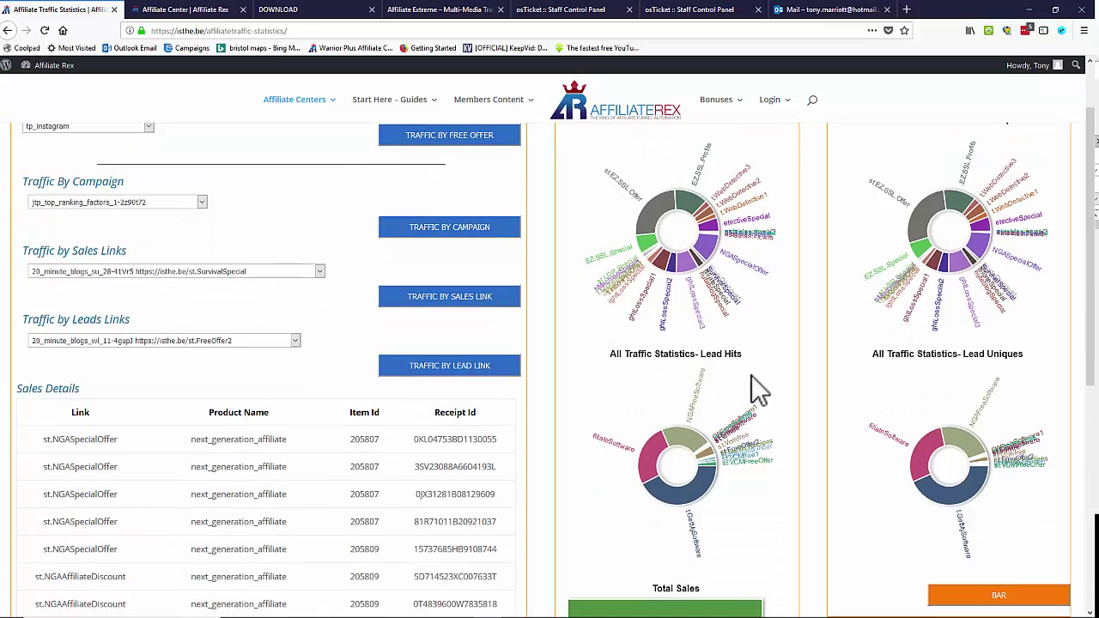
pyautogui.scroll(3, 702, 342)
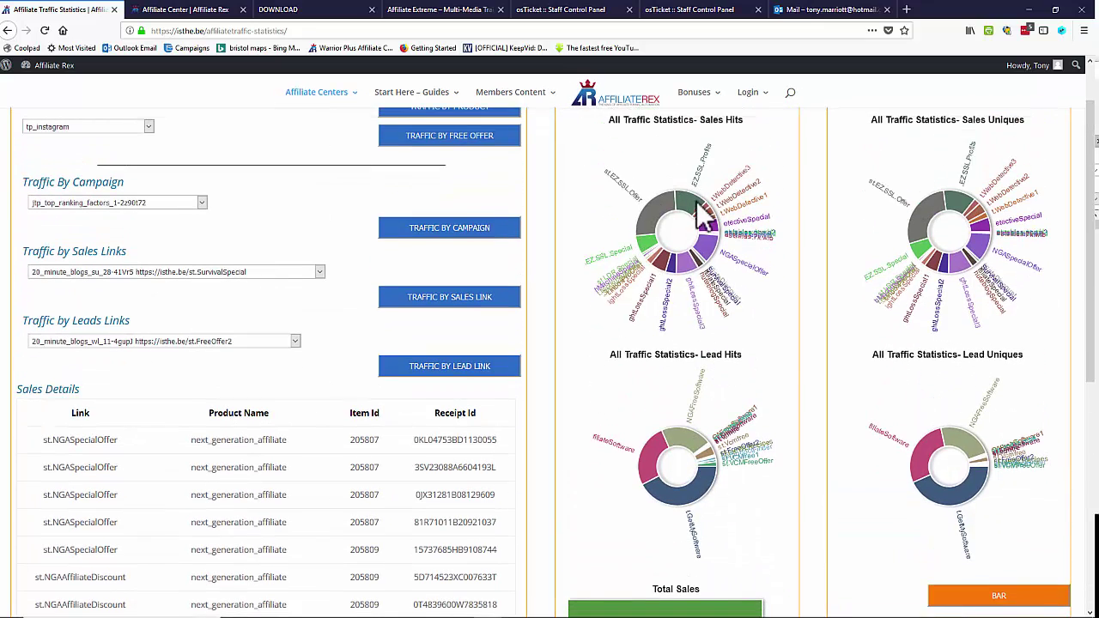
pyautogui.scroll(-3, 704, 280)
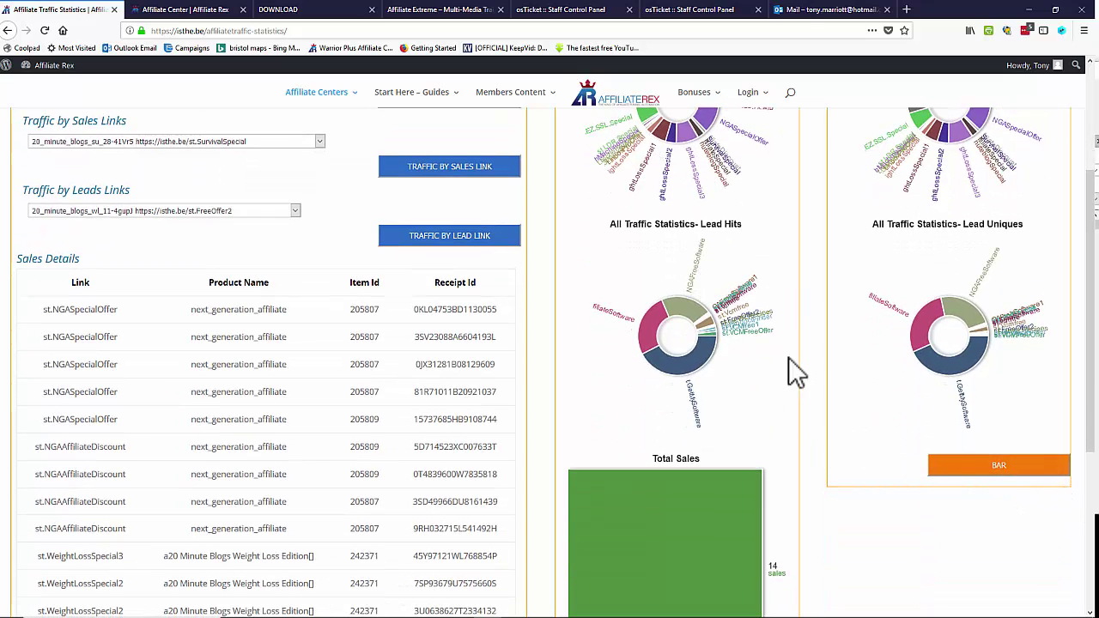
pyautogui.scroll(5, 747, 360)
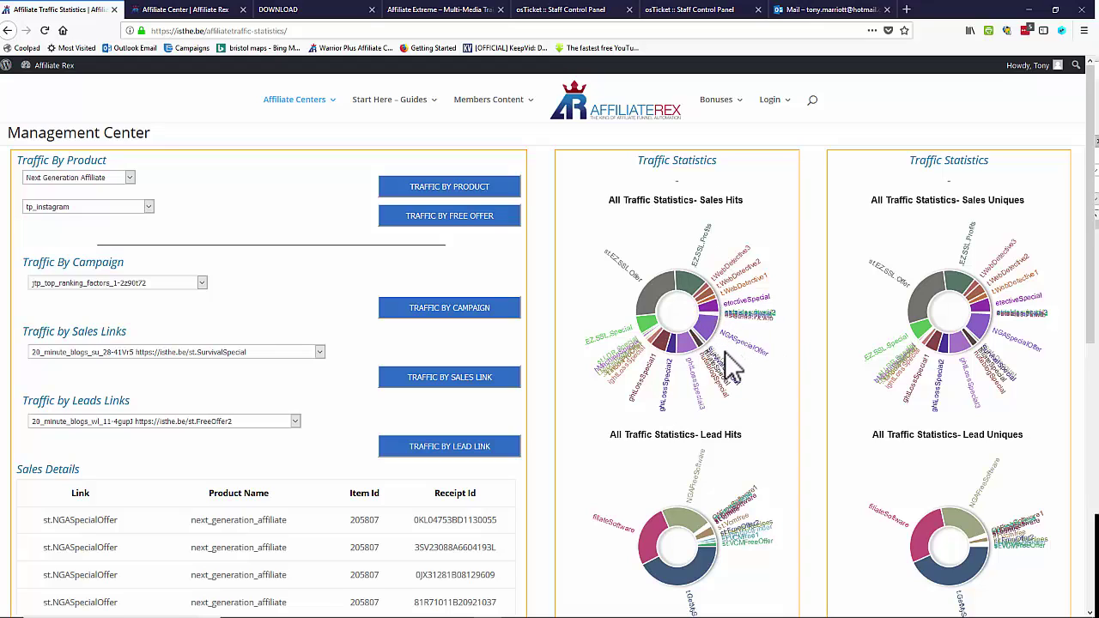
pyautogui.scroll(-1, 721, 368)
pyautogui.scroll(-3, 716, 365)
pyautogui.scroll(4, 718, 343)
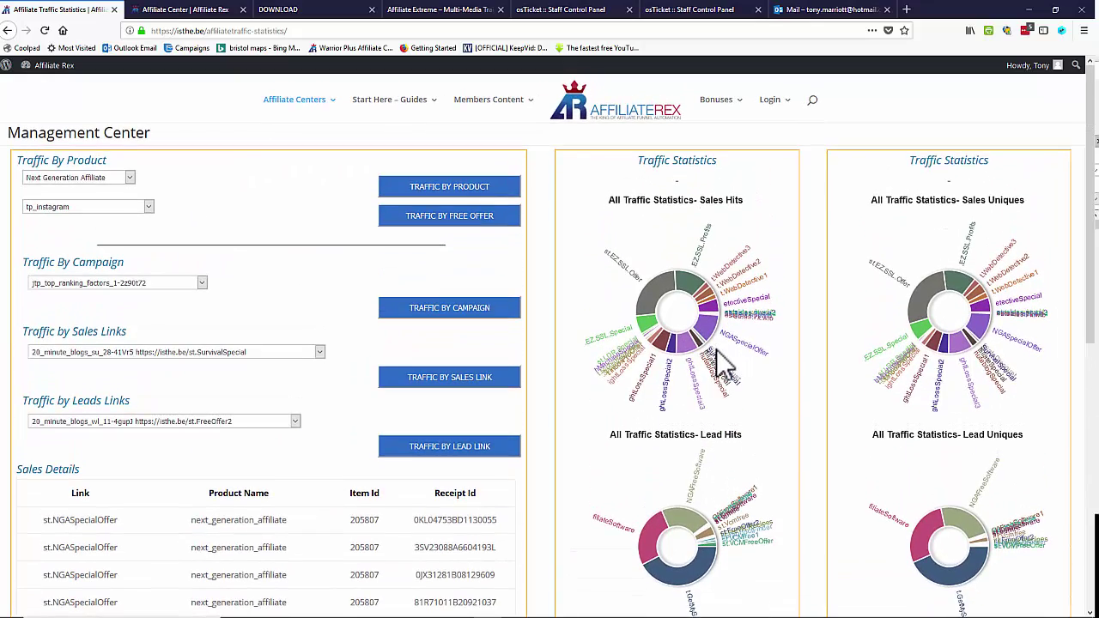
pyautogui.scroll(-3, 721, 365)
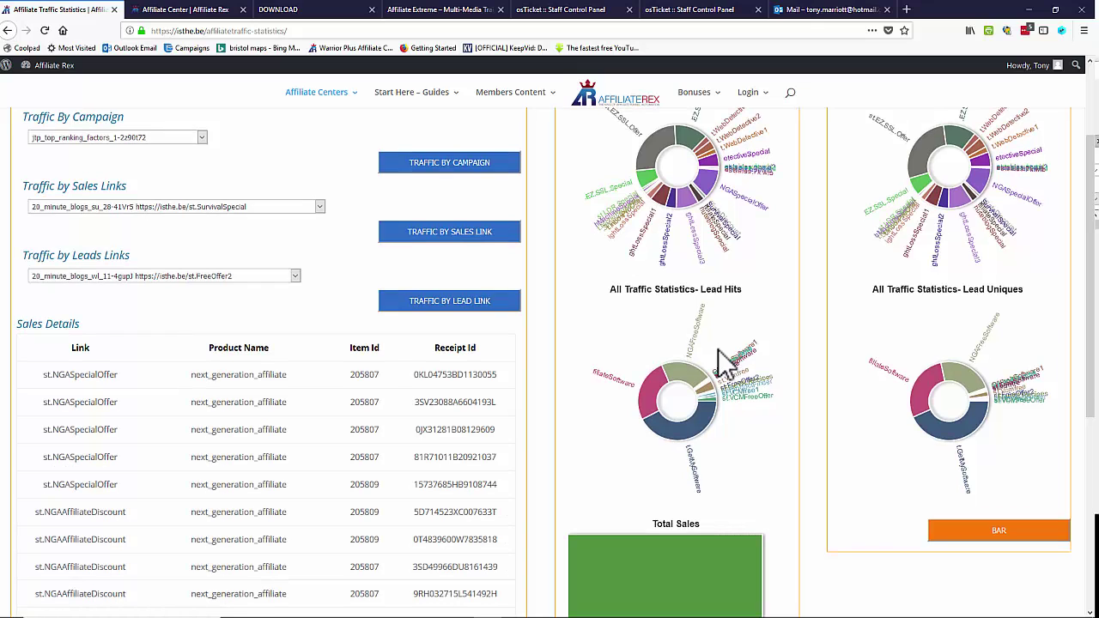
pyautogui.scroll(-2, 724, 361)
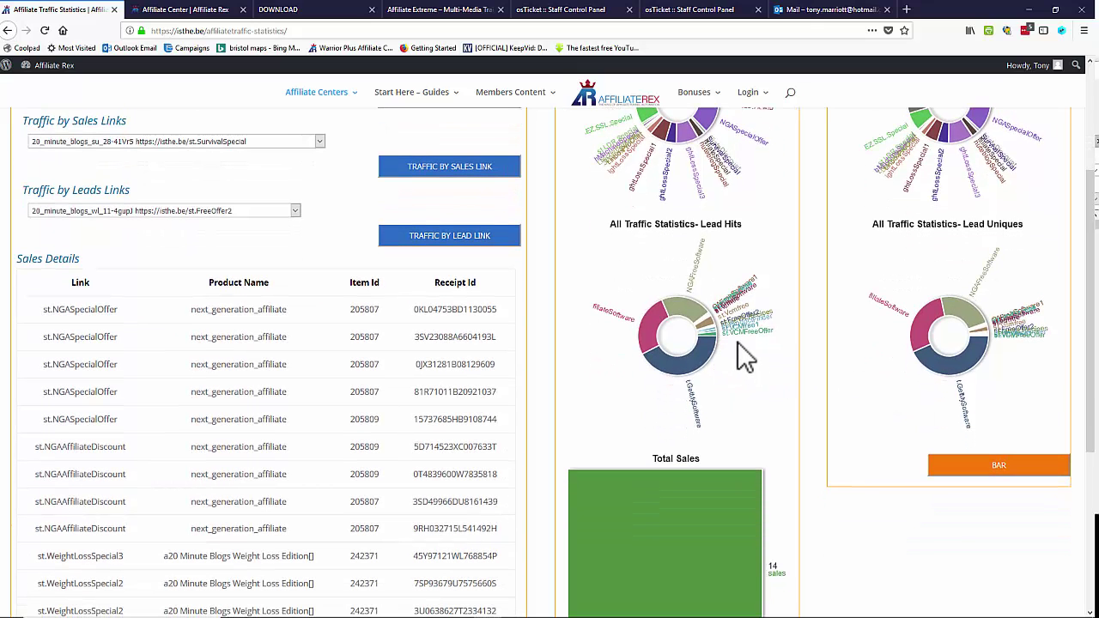
pyautogui.scroll(4, 817, 386)
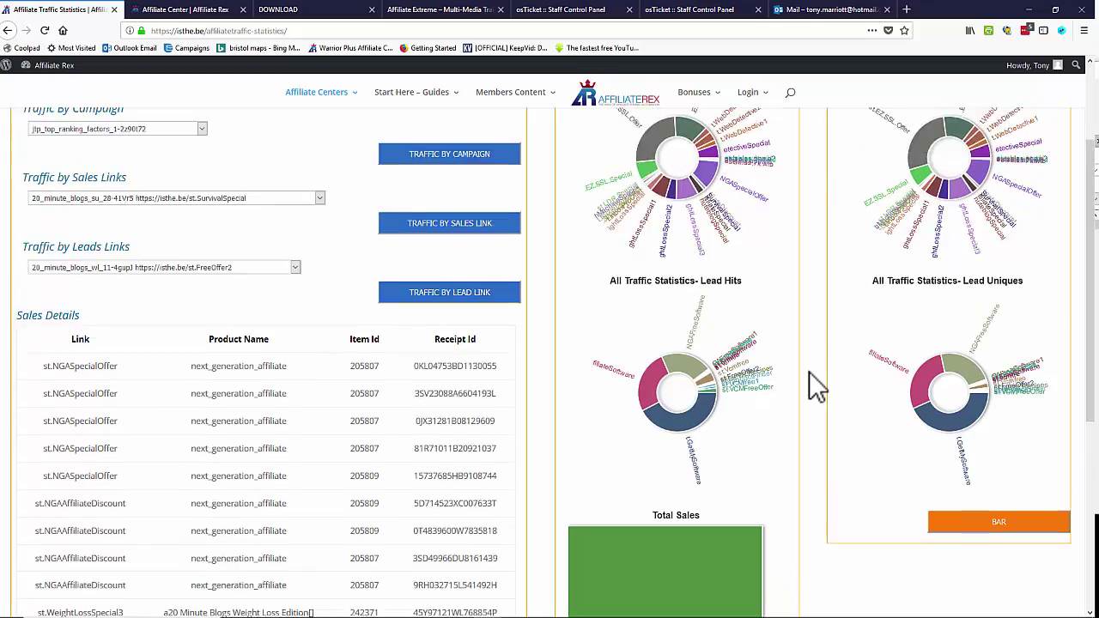
pyautogui.scroll(-3, 816, 387)
pyautogui.scroll(-4, 815, 388)
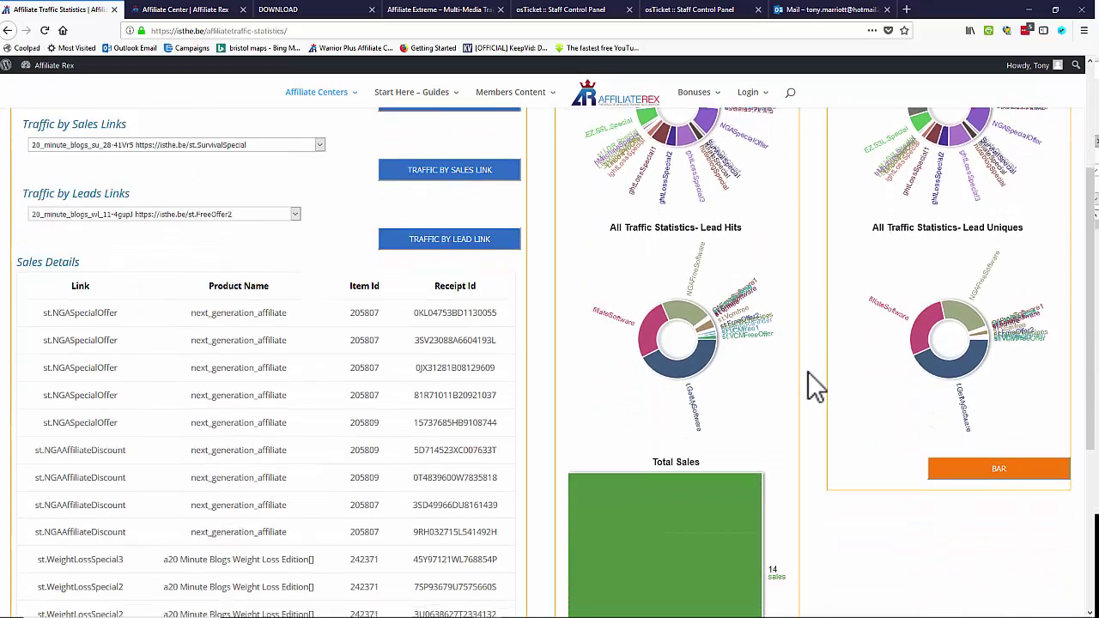
pyautogui.scroll(-2, 748, 371)
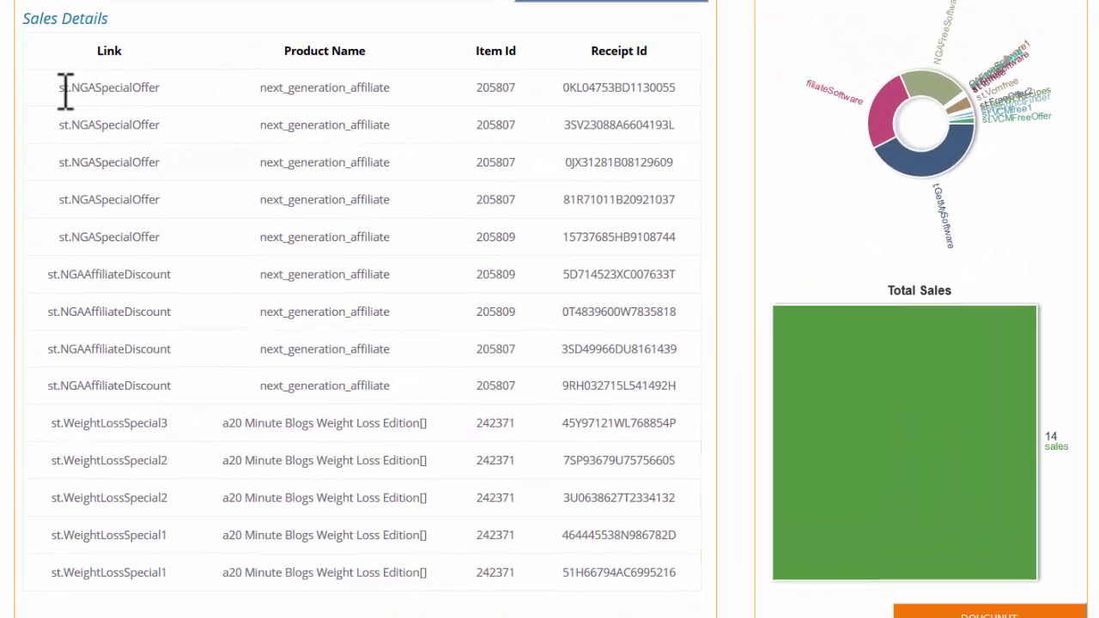
# Inspect the link, product name, item ID and receipt ID entries in the Sales Details table
pyautogui.moveTo(62, 88); pyautogui.dragTo(157, 88)
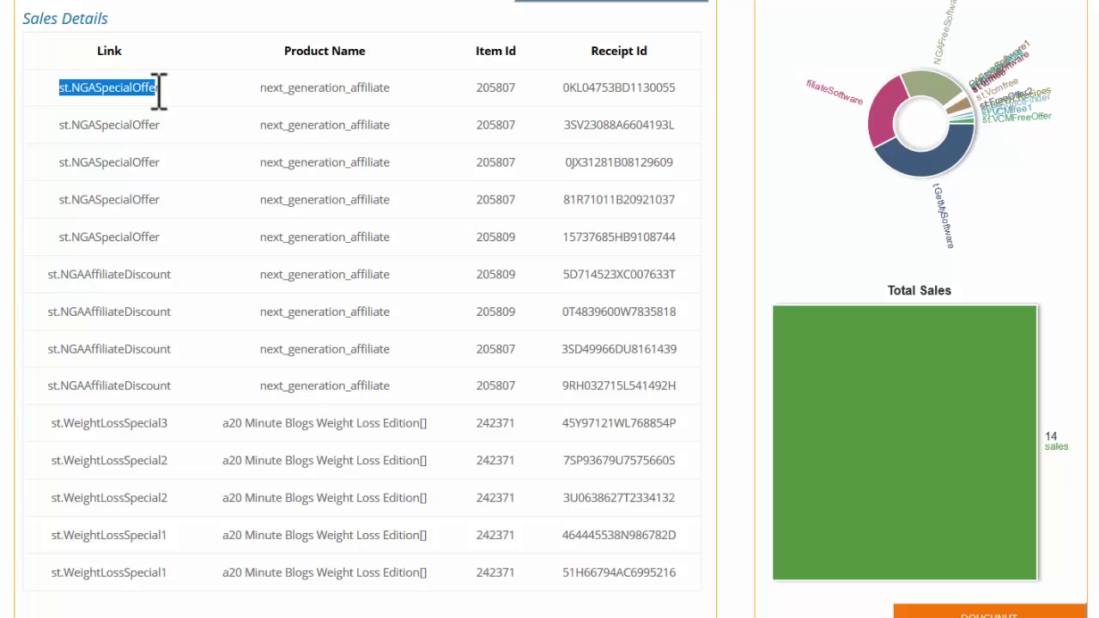
pyautogui.click(155, 101)
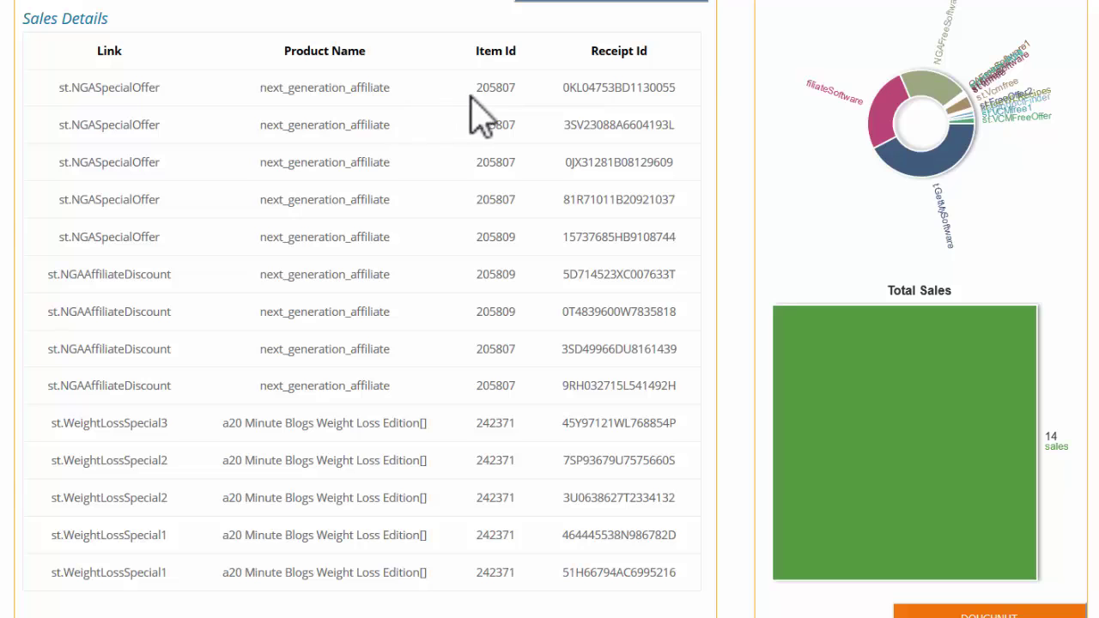
pyautogui.moveTo(260, 87); pyautogui.dragTo(393, 103)
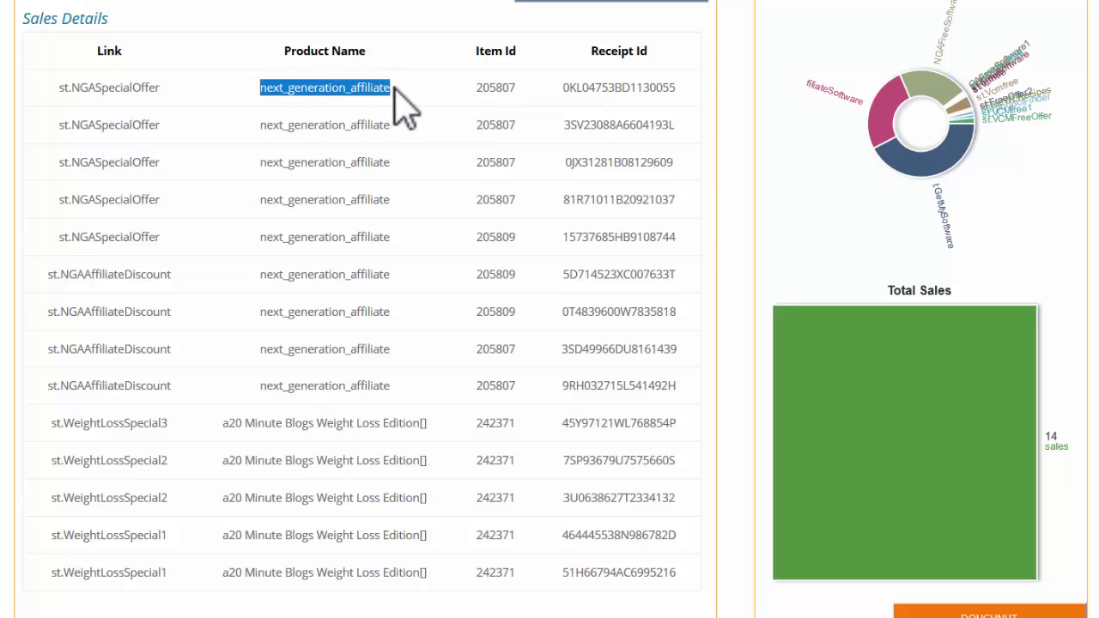
pyautogui.click(395, 91)
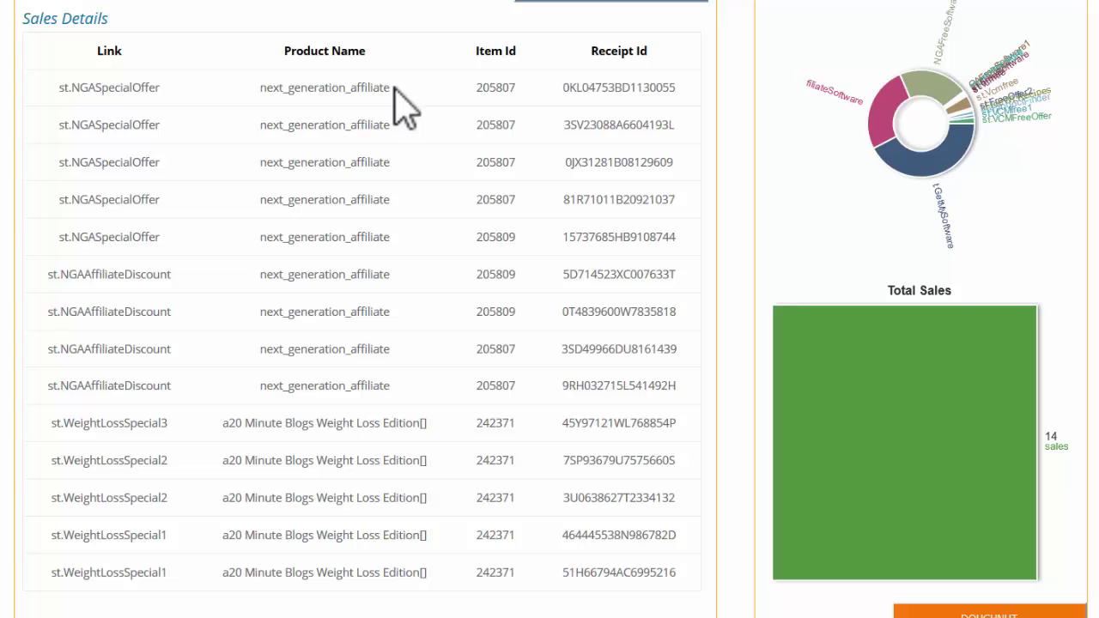
pyautogui.doubleClick(485, 87)
pyautogui.moveTo(476, 238); pyautogui.dragTo(515, 238)
pyautogui.moveTo(479, 90); pyautogui.dragTo(679, 88)
pyautogui.moveTo(572, 125); pyautogui.dragTo(676, 127)
pyautogui.click(680, 126)
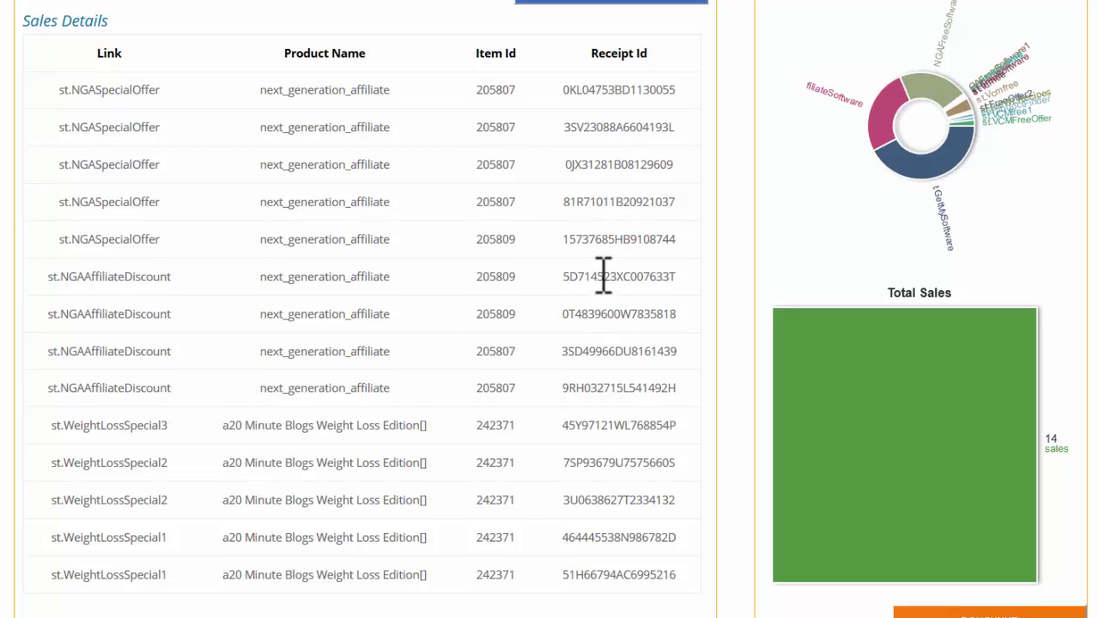
# Review the remaining Sales Details rows down to the weight loss offers and compare them with the traffic charts
pyautogui.scroll(2, 605, 283)
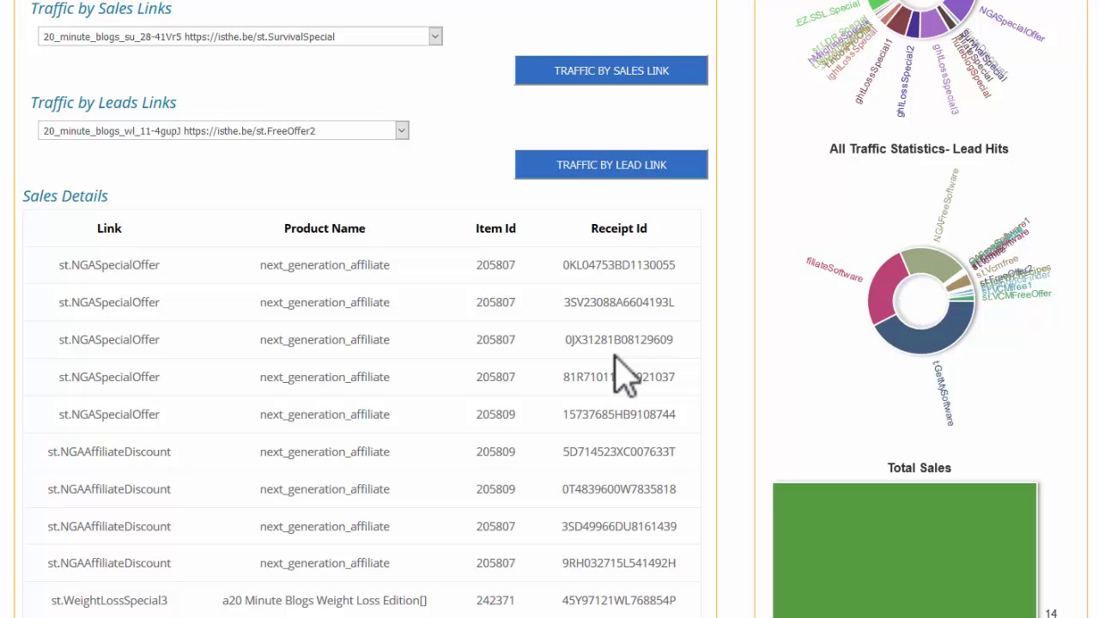
pyautogui.scroll(-3, 615, 365)
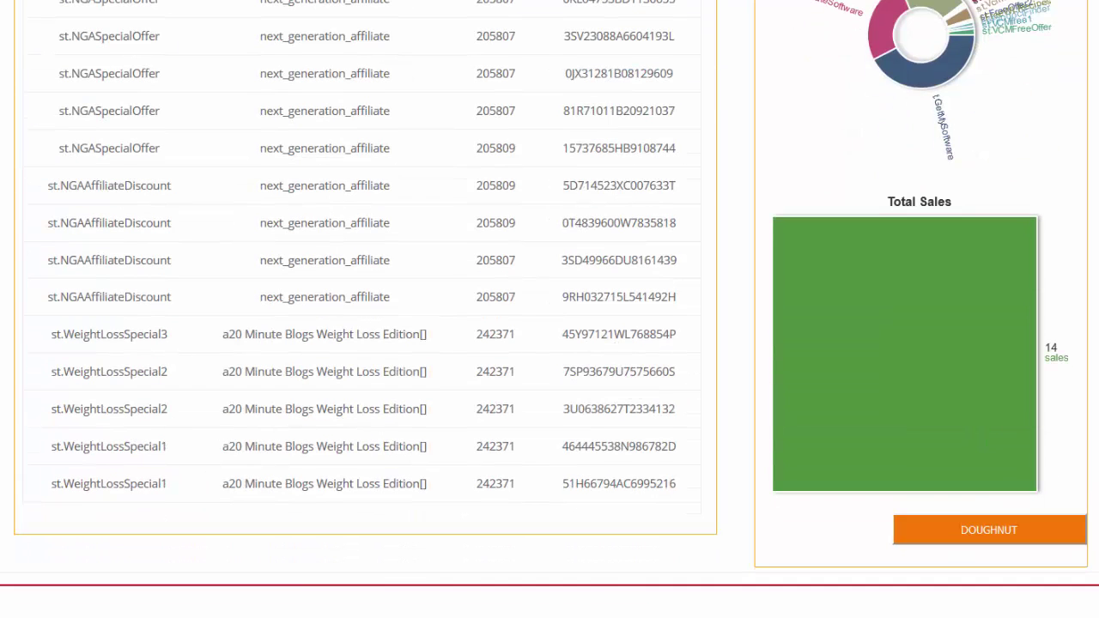
pyautogui.scroll(3, 535, 327)
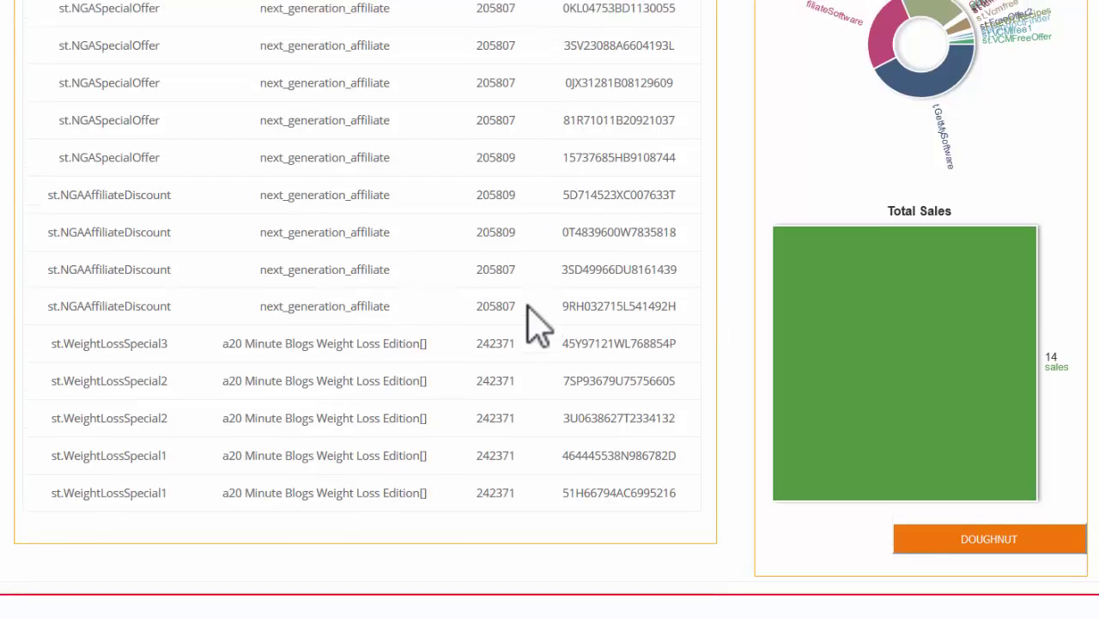
pyautogui.scroll(2, 537, 325)
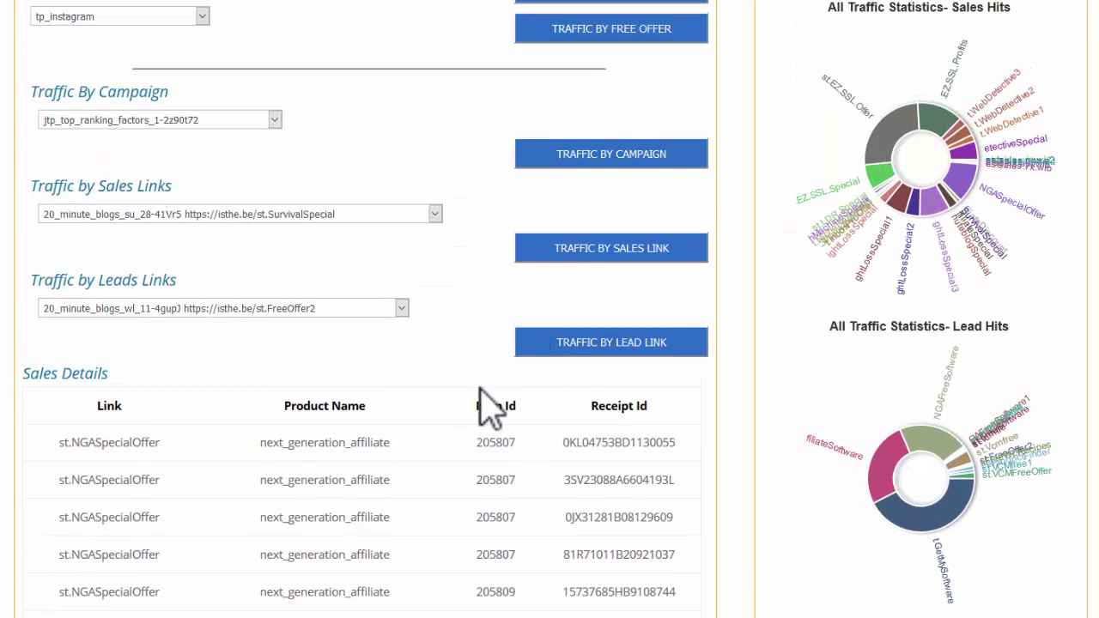
pyautogui.scroll(-1, 490, 408)
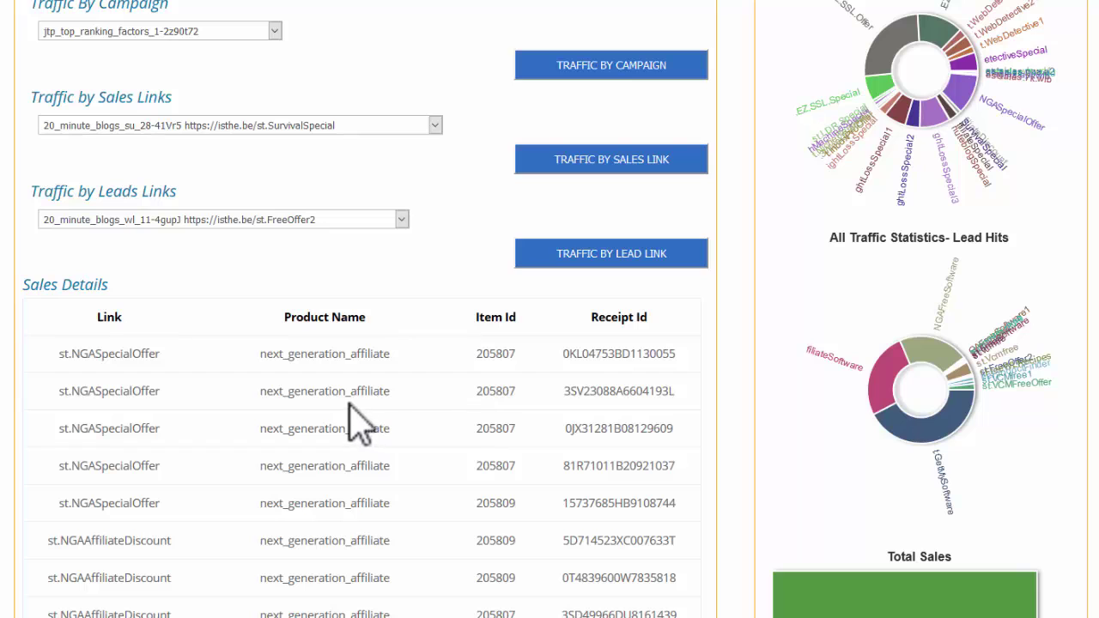
pyautogui.scroll(-1, 468, 369)
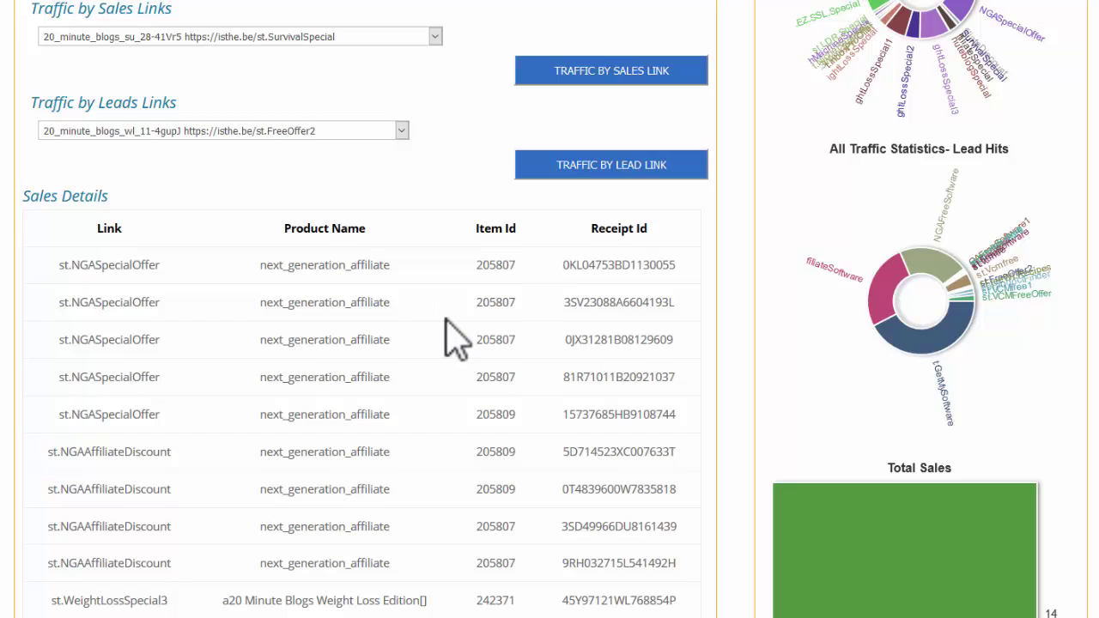
# Display the traffic statistics for the next_generation_affiliate leads link ending in st.GetMySoftware
pyautogui.scroll(1, 453, 336)
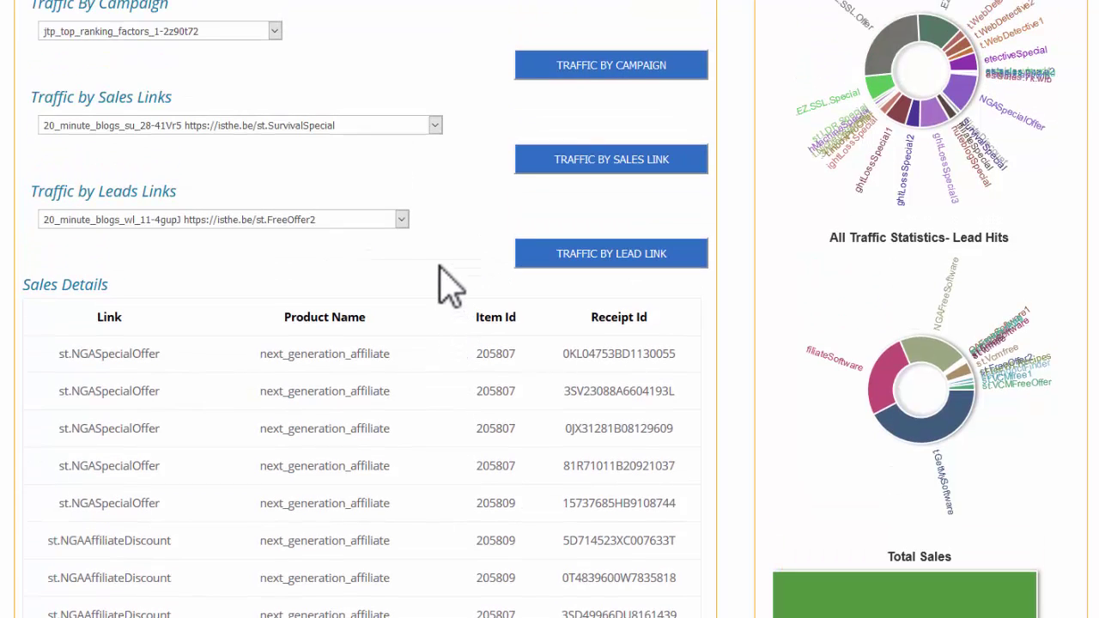
pyautogui.click(401, 219)
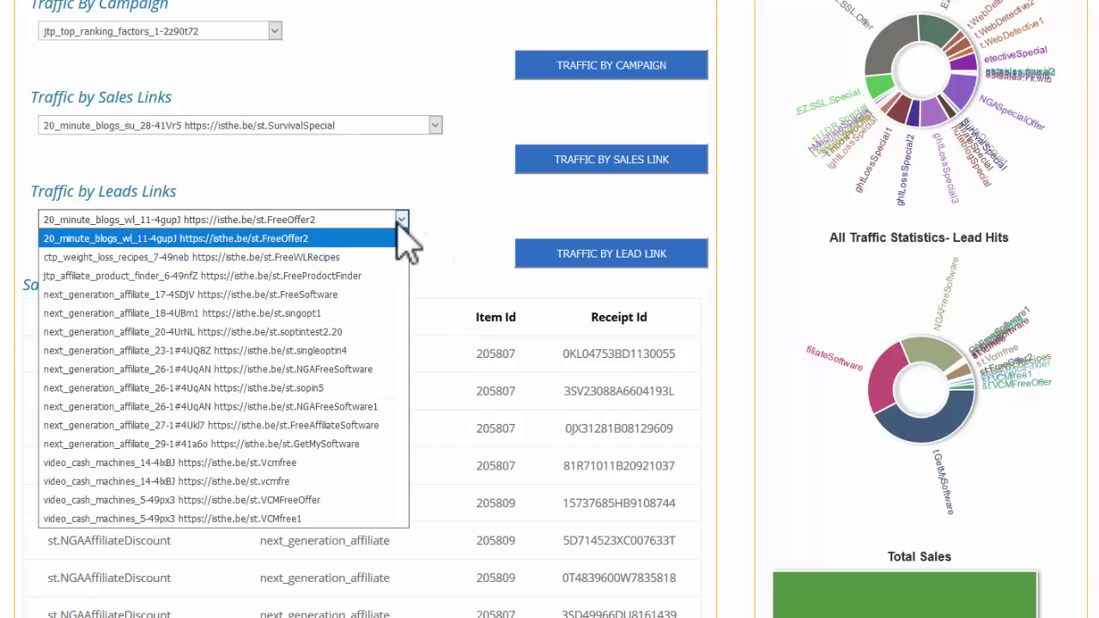
pyautogui.click(360, 444)
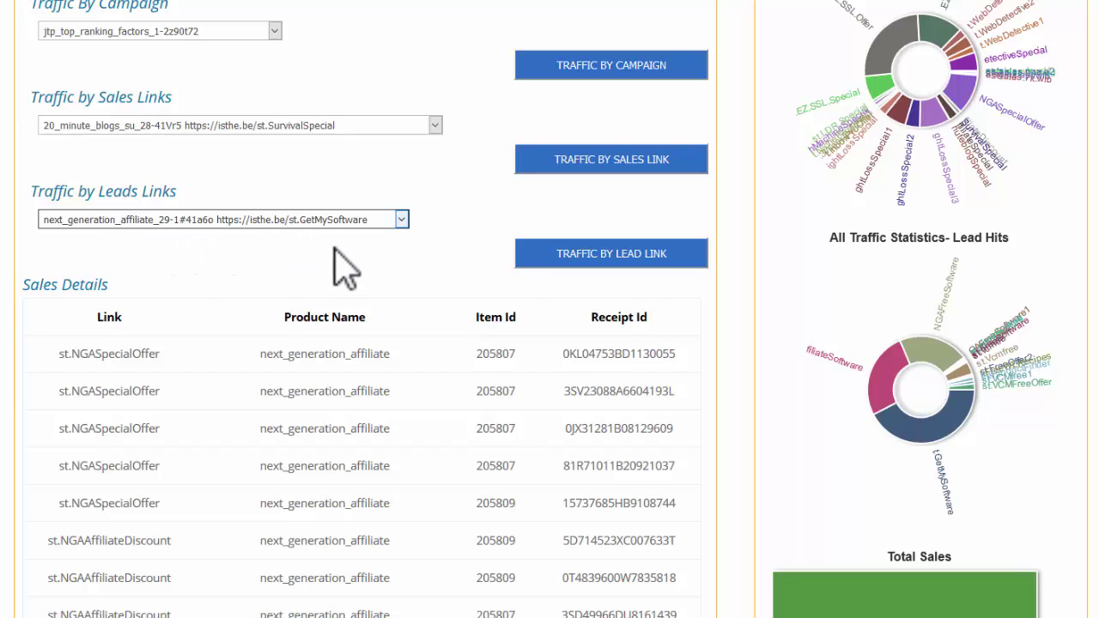
pyautogui.click(620, 257)
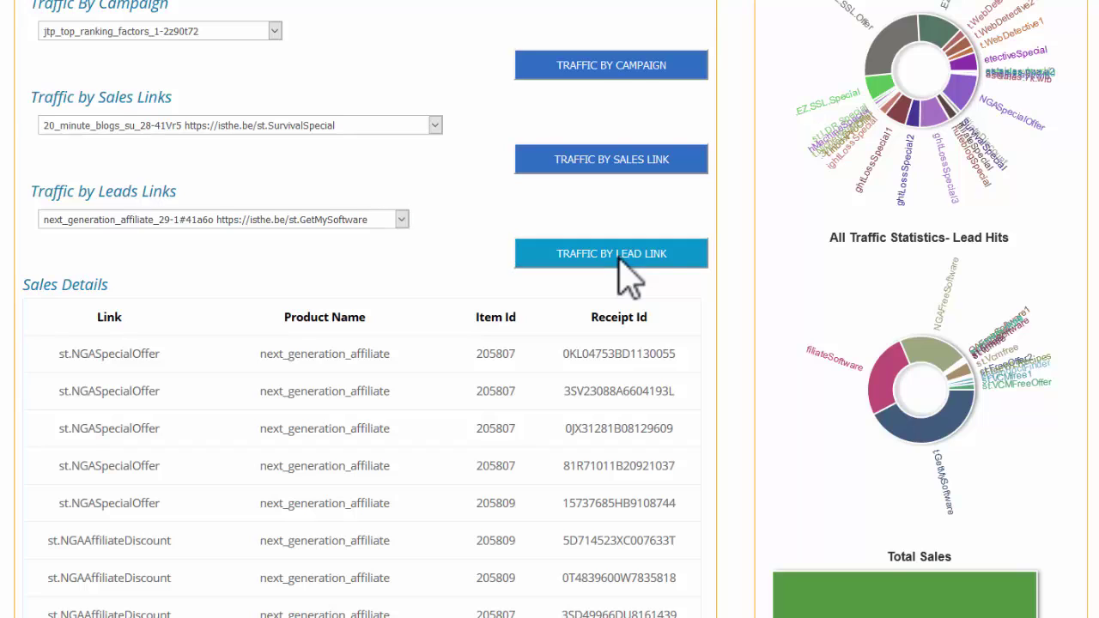
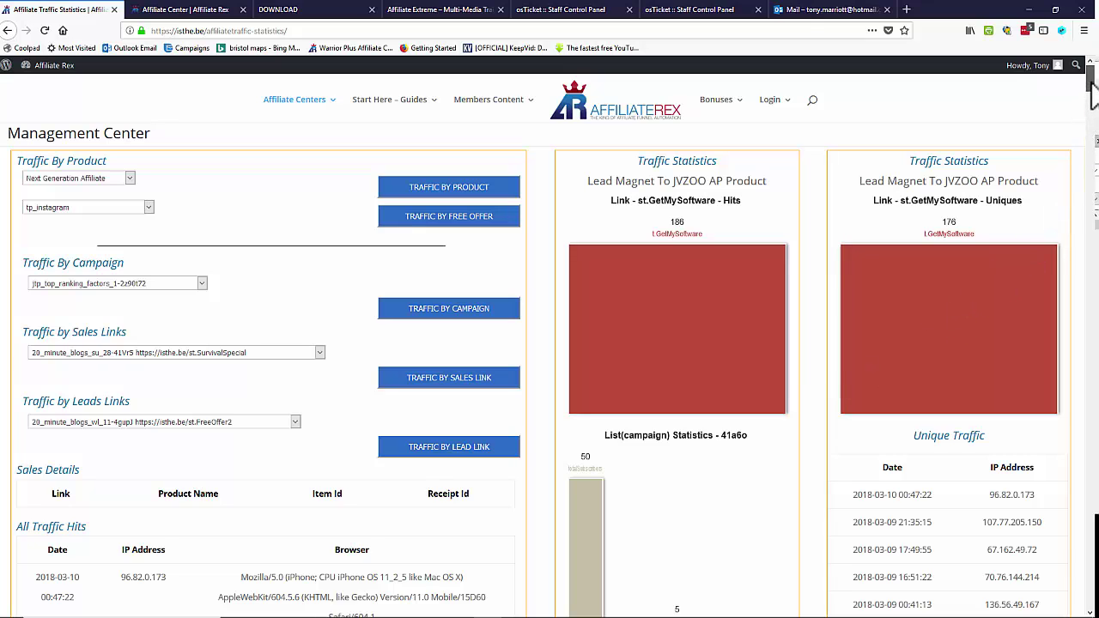
# Examine the lead link's hits, uniques, list campaign statistics, All Traffic Hits table and Unique Traffic table
pyautogui.moveTo(1093, 95)
pyautogui.mouseDown()
pyautogui.moveTo(1093, 112)
pyautogui.moveTo(1094, 91)
pyautogui.mouseUp()
pyautogui.scroll(-2, 1008, 189)
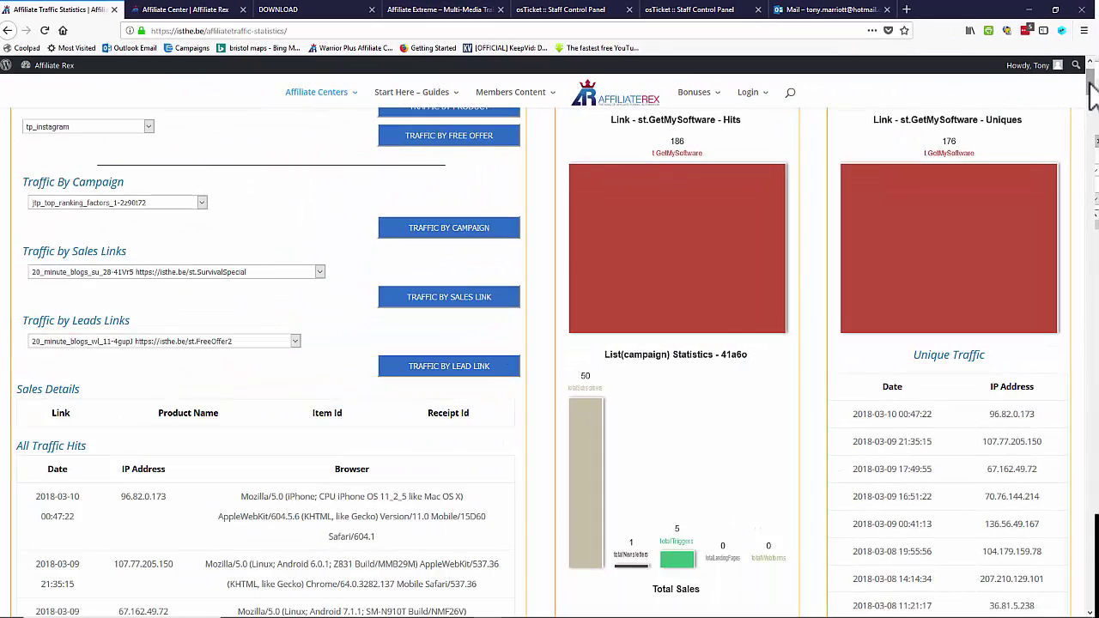
pyautogui.moveTo(1084, 69); pyautogui.dragTo(1089, 105)
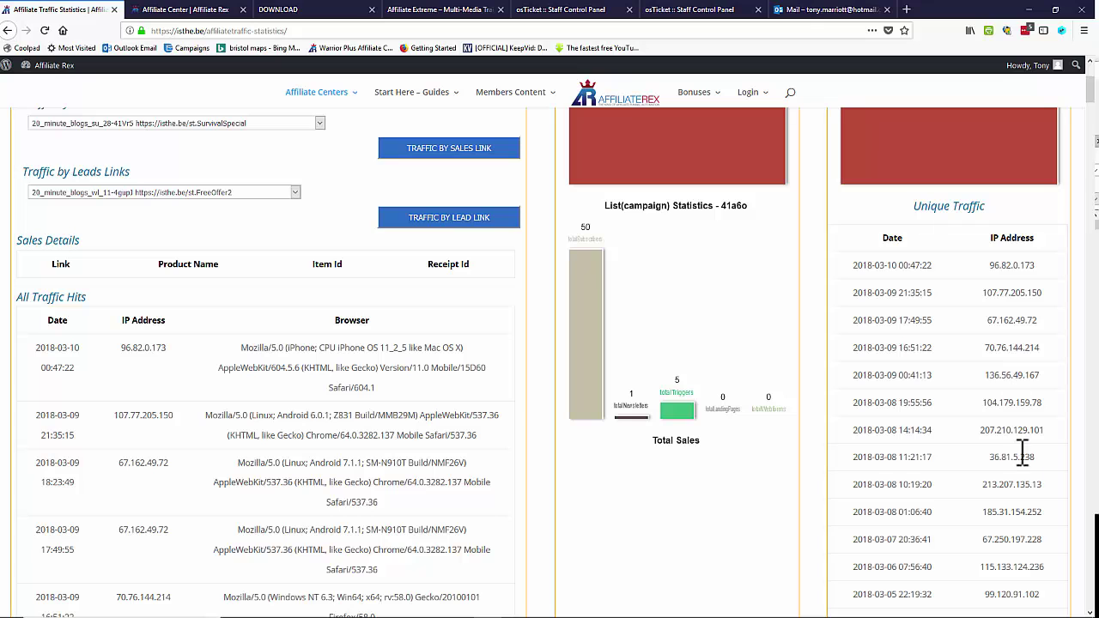
pyautogui.scroll(1, 1012, 438)
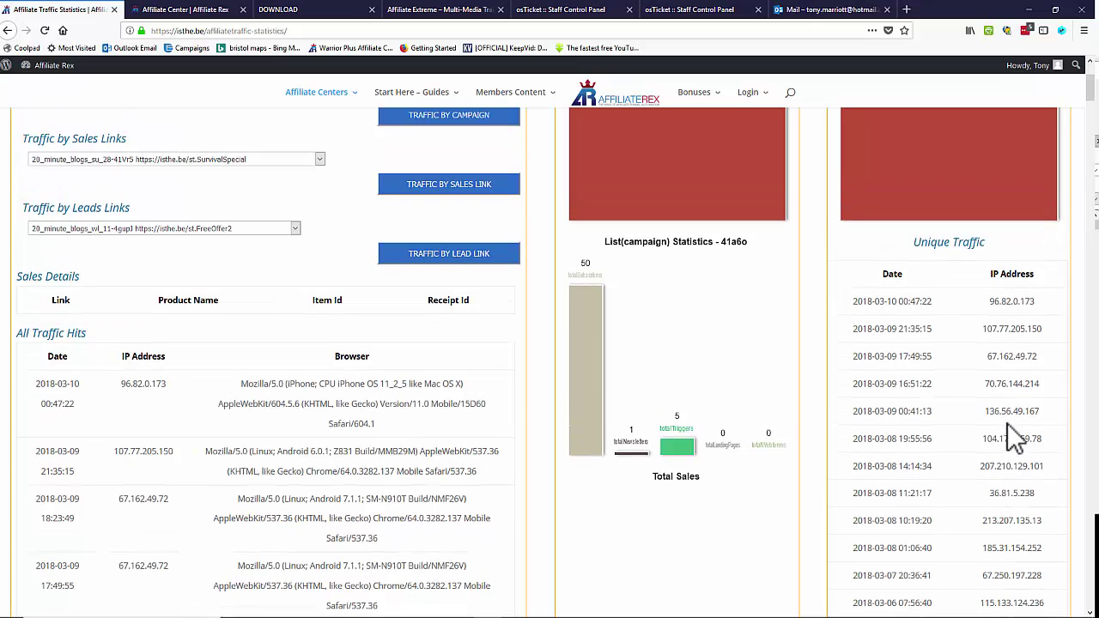
pyautogui.scroll(1, 1013, 440)
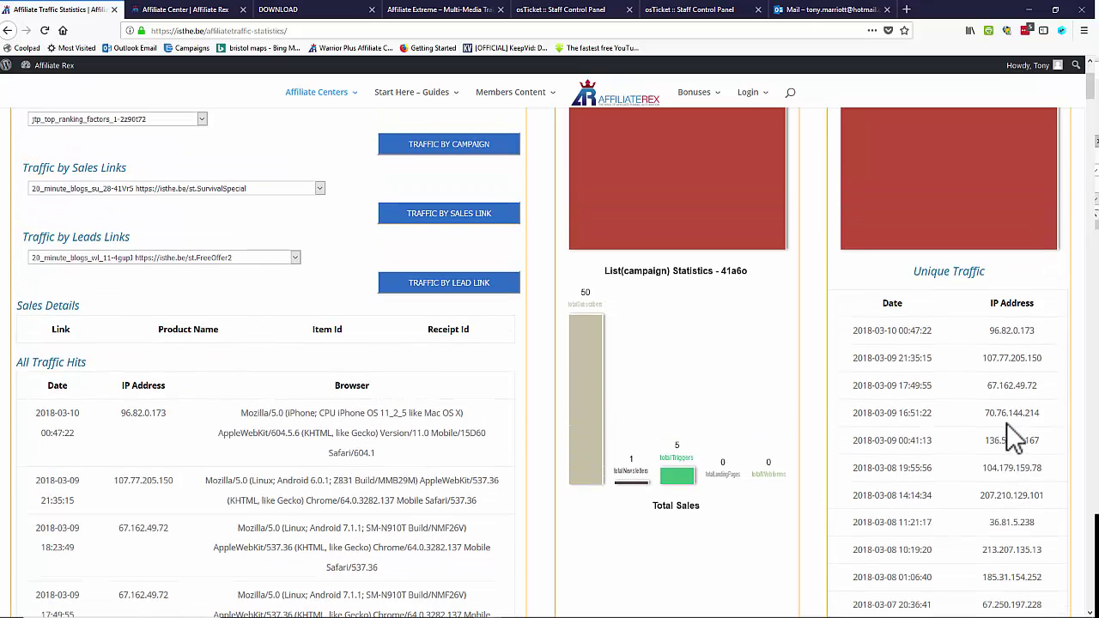
pyautogui.scroll(2, 1013, 440)
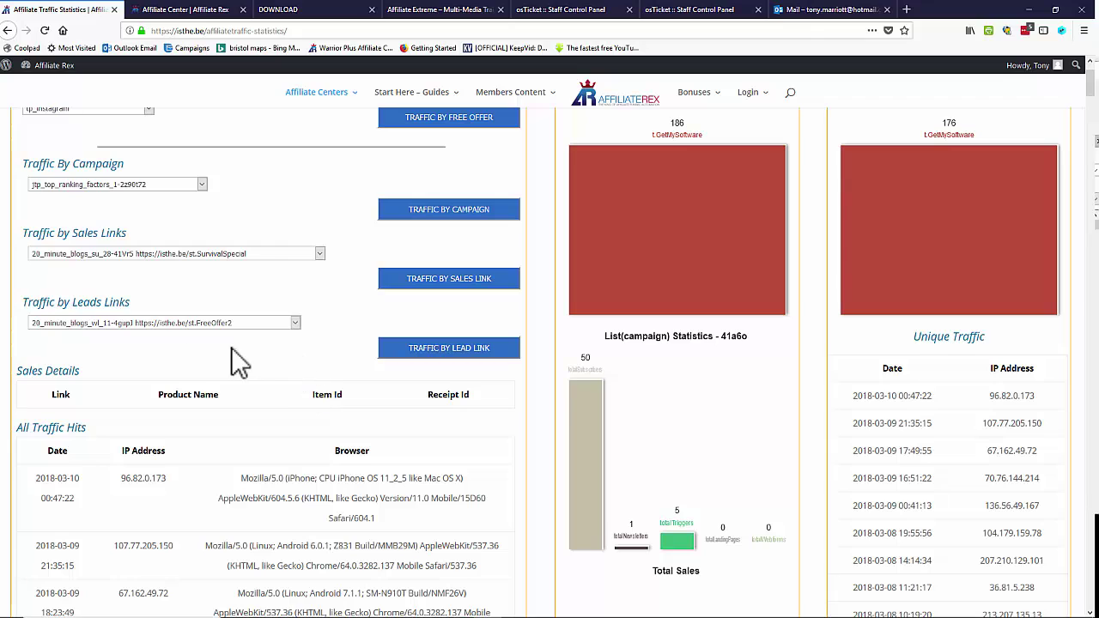
# Display the traffic statistics for the next_generation_affiliate leads link ending in st.FreeAffiliateSoftware and view its charts
pyautogui.click(295, 324)
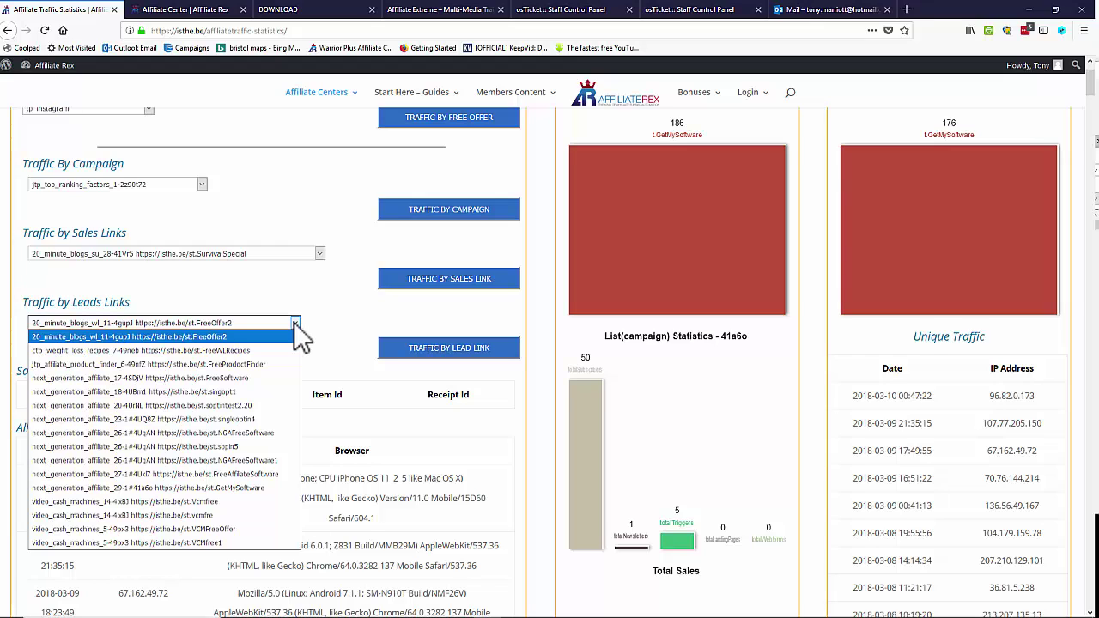
pyautogui.click(261, 473)
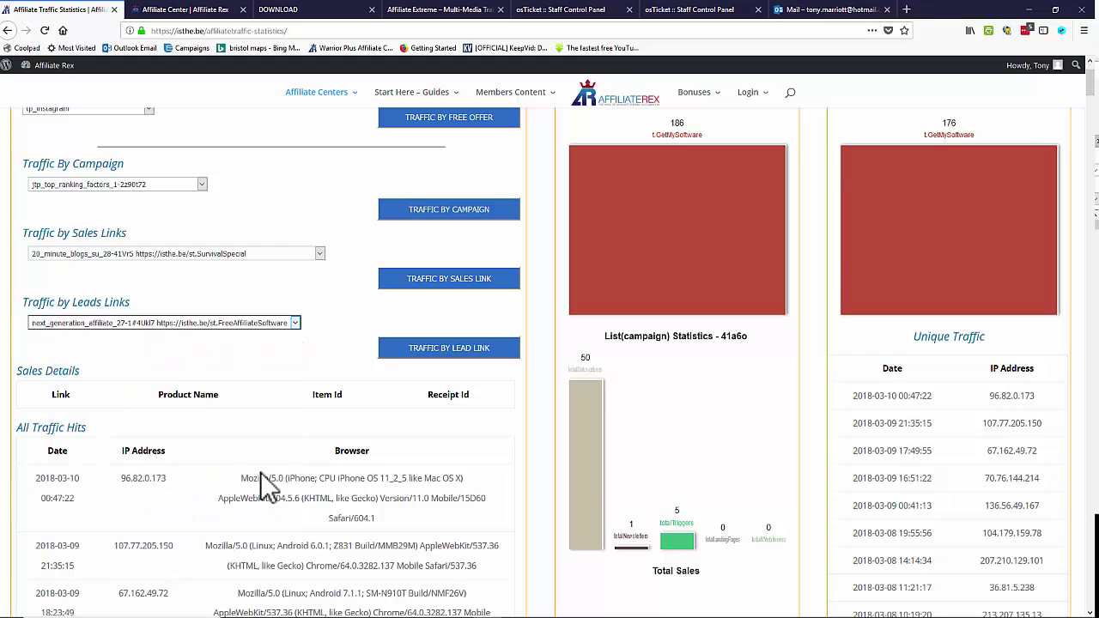
pyautogui.click(450, 353)
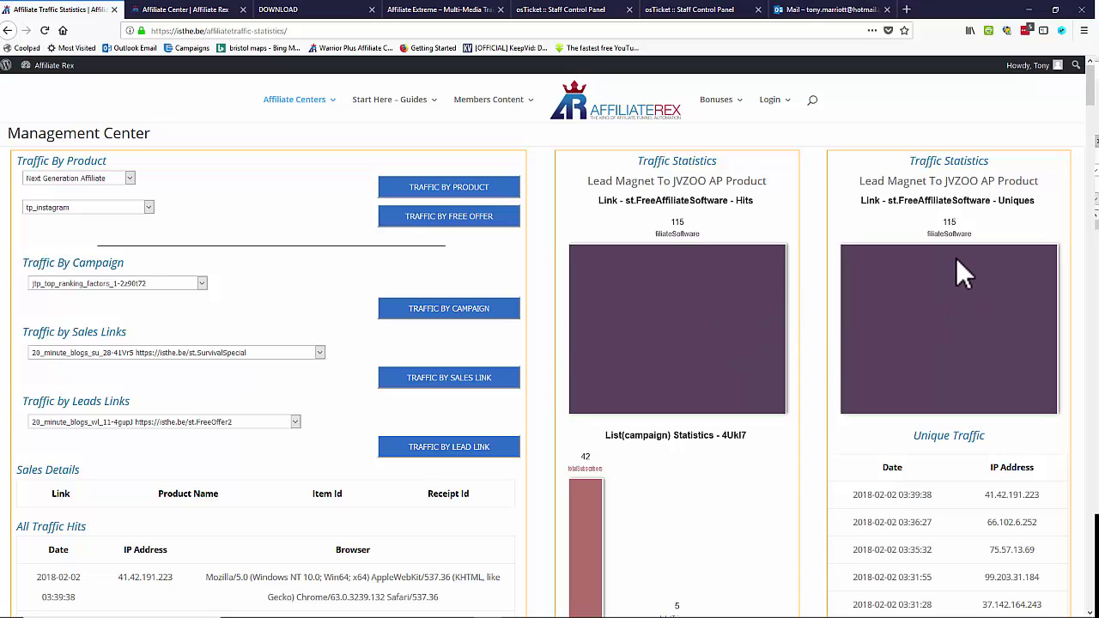
pyautogui.scroll(-2, 961, 257)
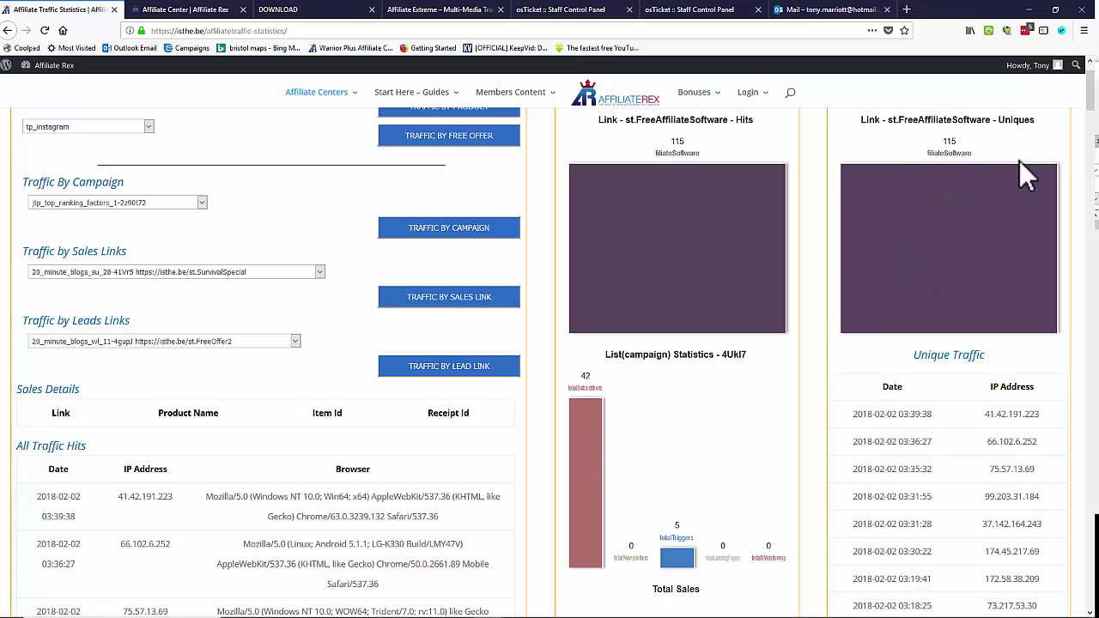
# Display the traffic statistics for the next_generation_affiliate leads link ending in st.NGAFreeSoftware
pyautogui.click(295, 341)
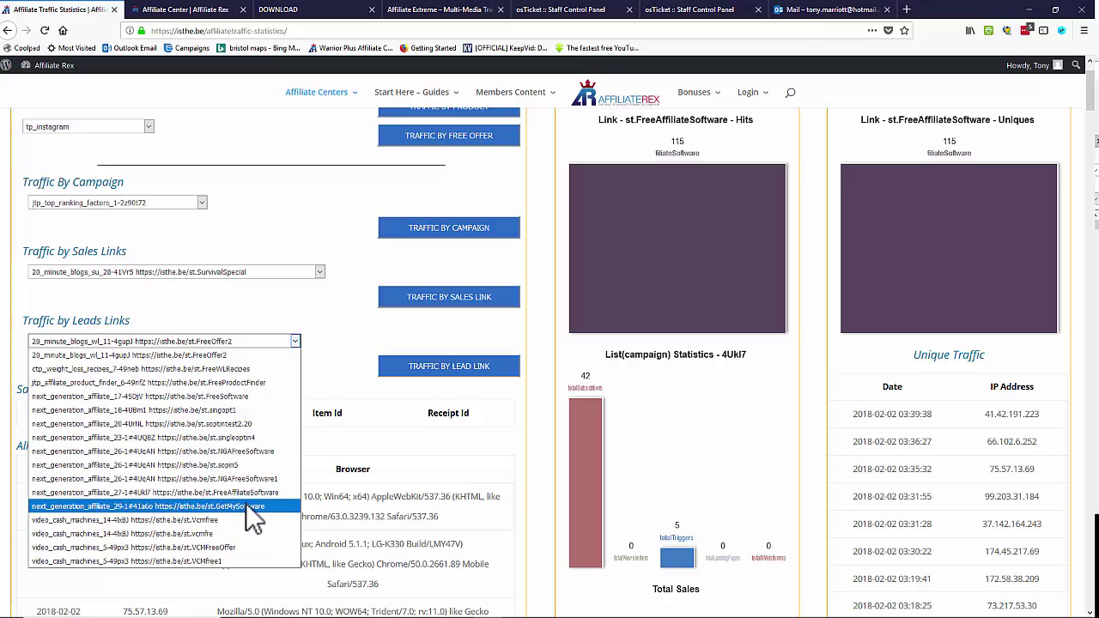
pyautogui.click(235, 452)
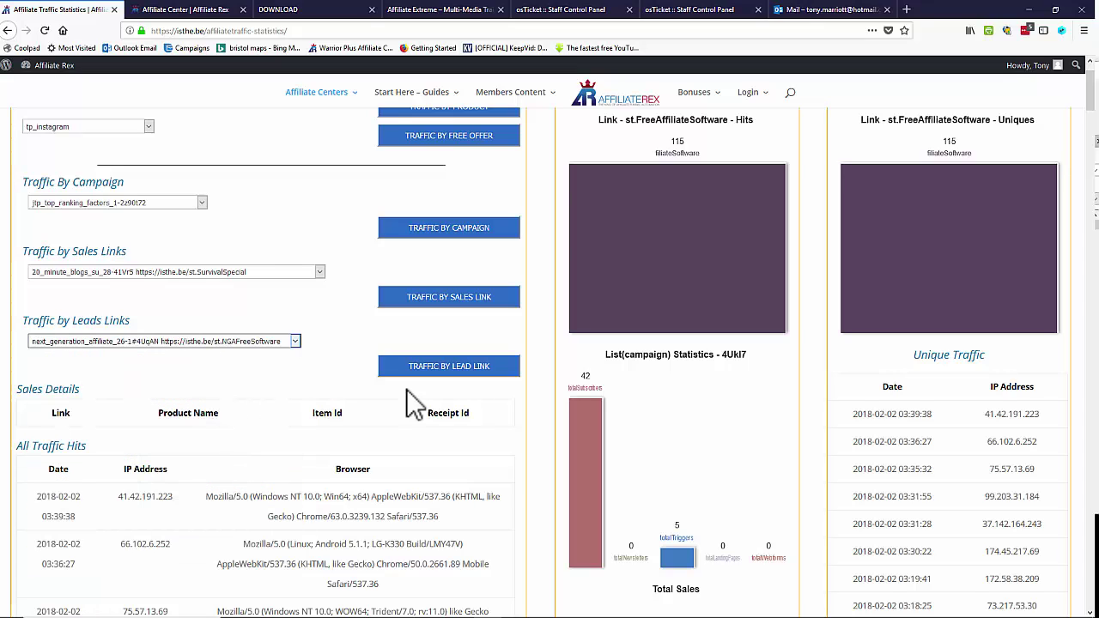
pyautogui.click(444, 370)
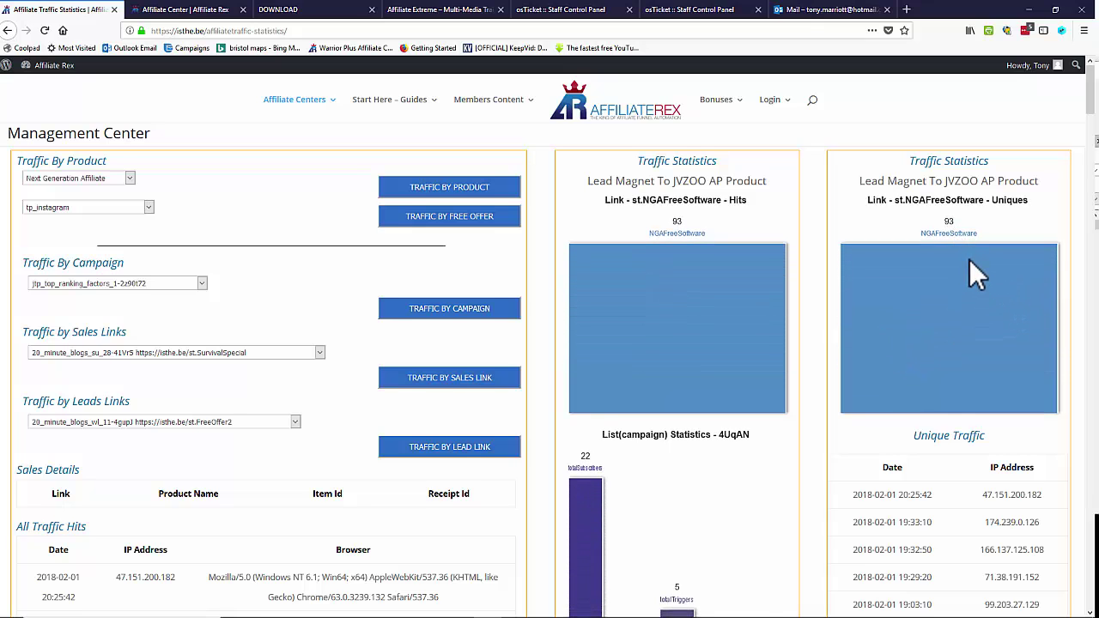
# Examine the st.NGAFreeSoftware link's hits, uniques, list campaign statistics, Total Sales area and traffic tables
pyautogui.scroll(-2, 969, 260)
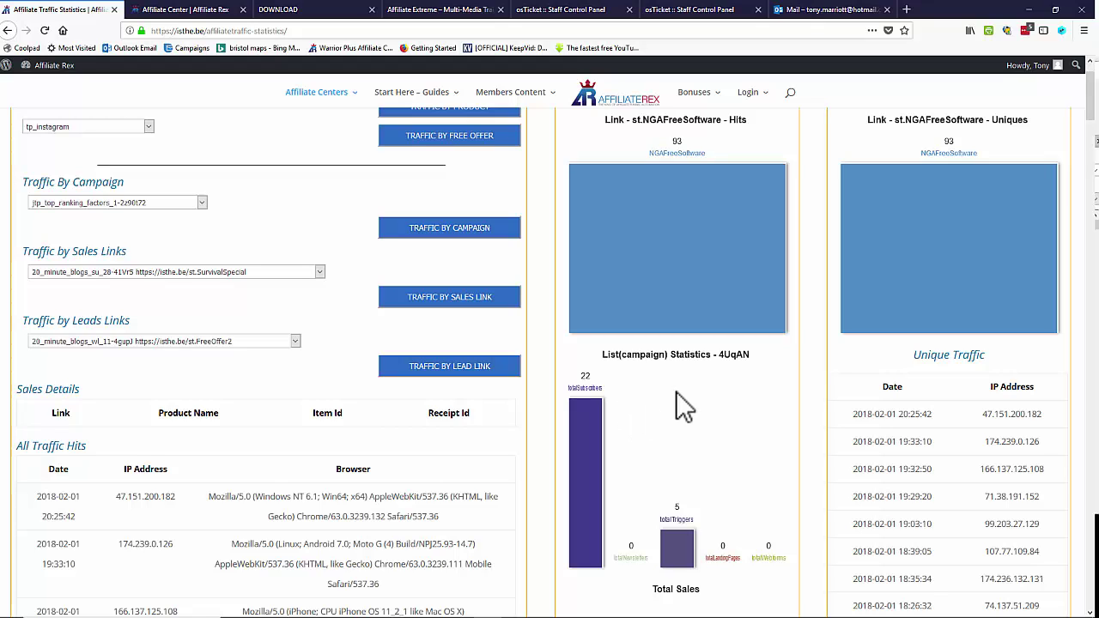
pyautogui.scroll(-5, 679, 387)
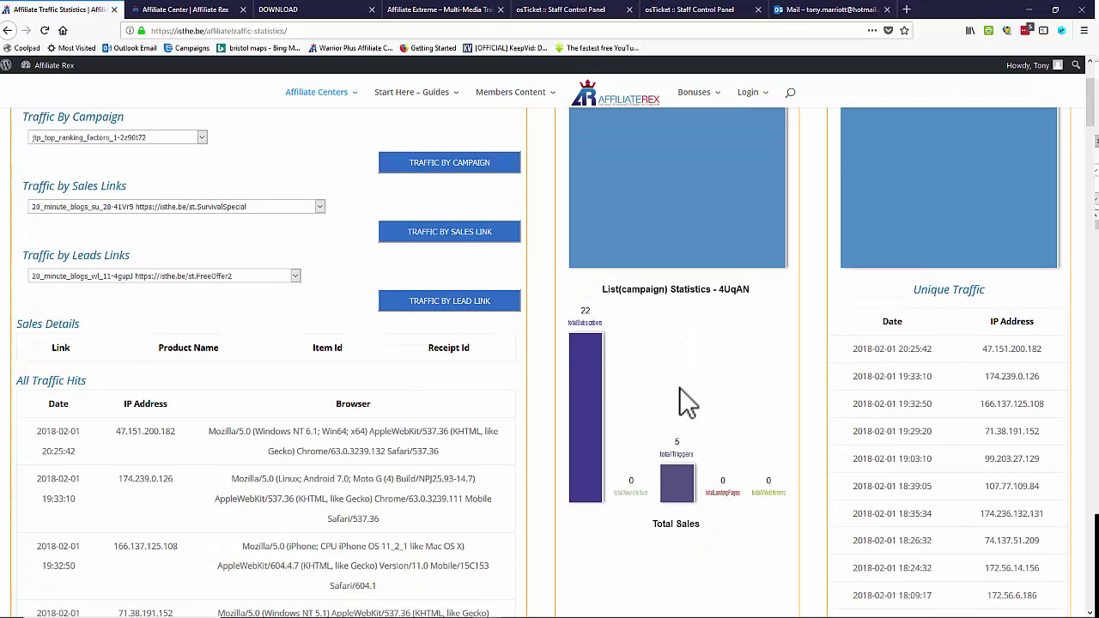
pyautogui.scroll(6, 685, 259)
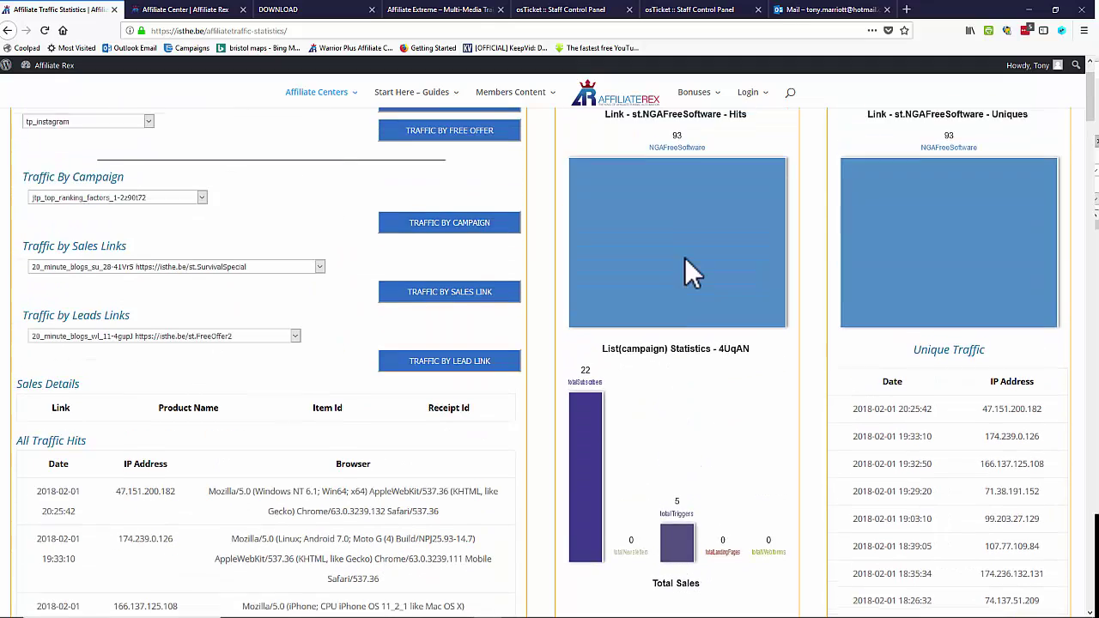
pyautogui.scroll(-4, 685, 258)
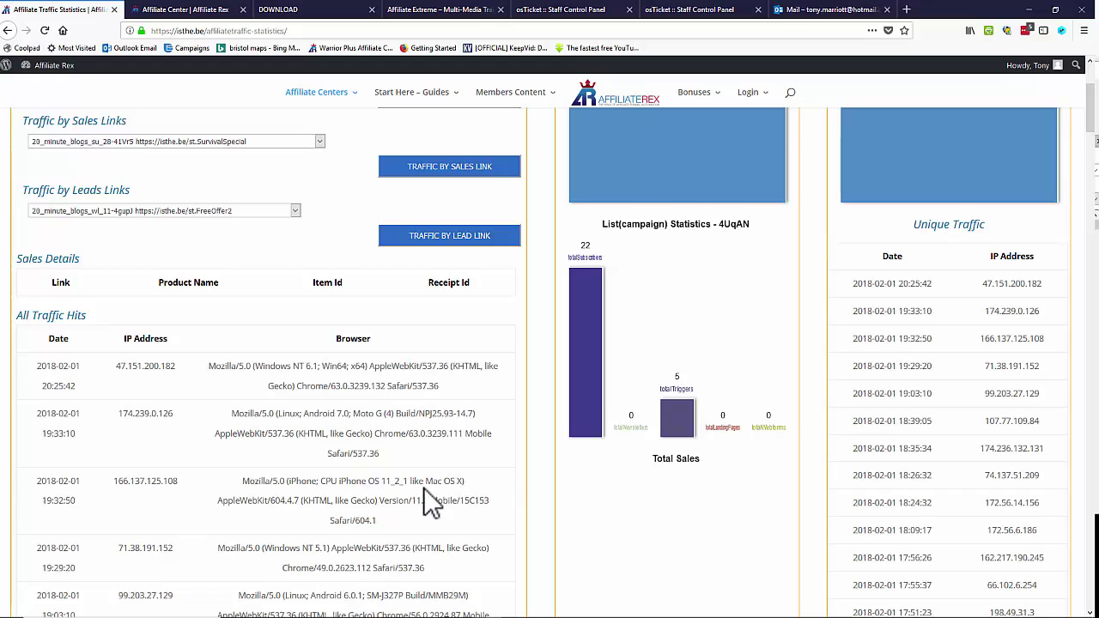
pyautogui.scroll(-2, 423, 488)
pyautogui.scroll(-4, 633, 461)
pyautogui.scroll(2, 638, 462)
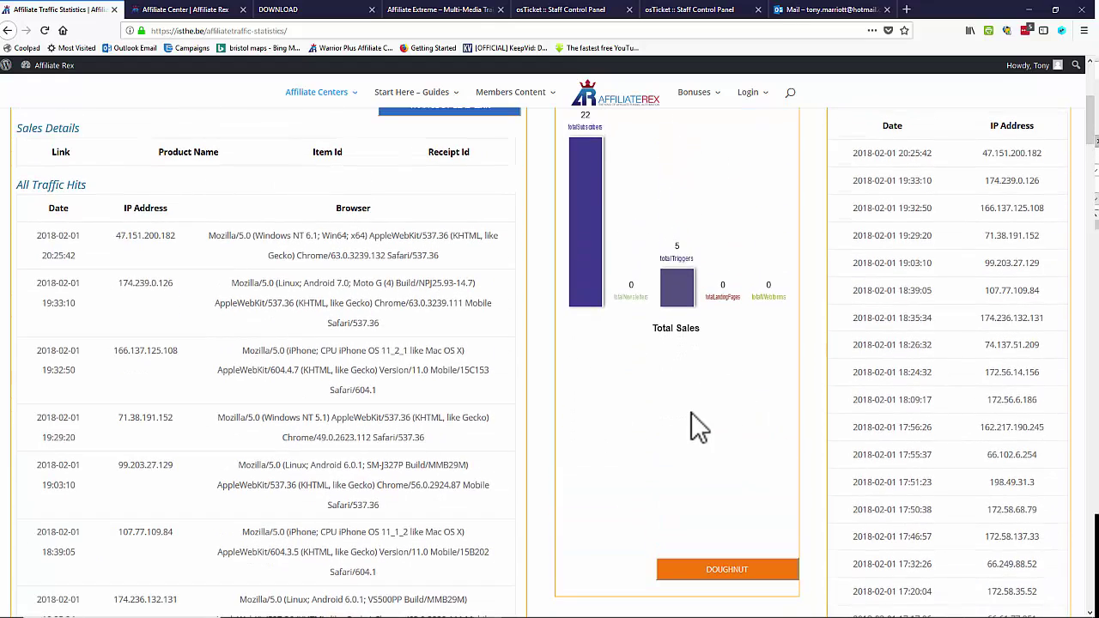
pyautogui.scroll(6, 691, 412)
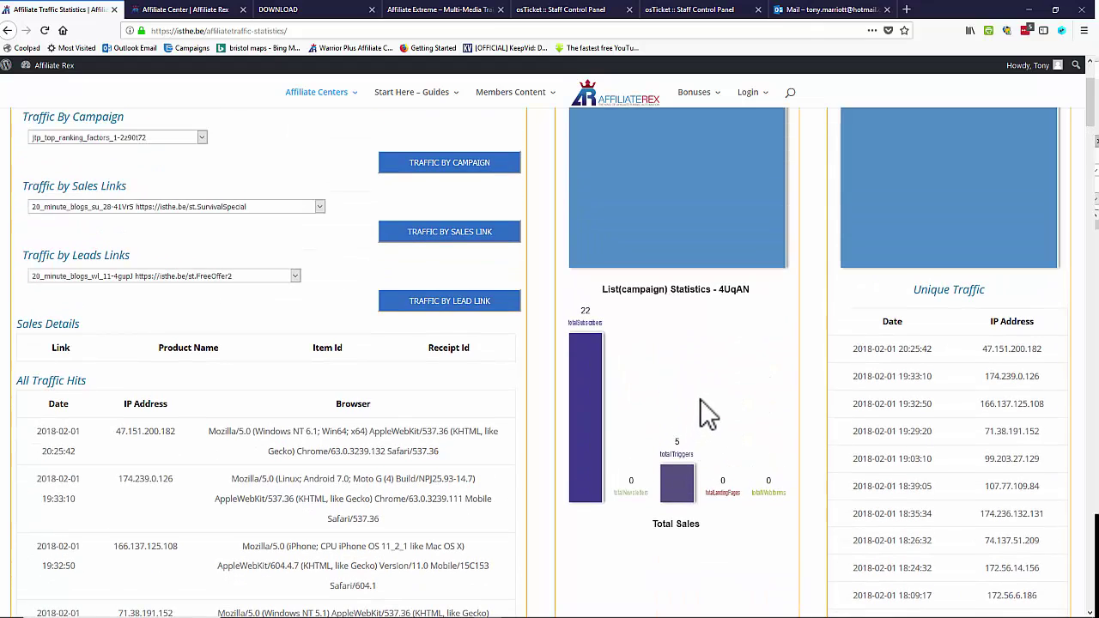
pyautogui.scroll(4, 703, 395)
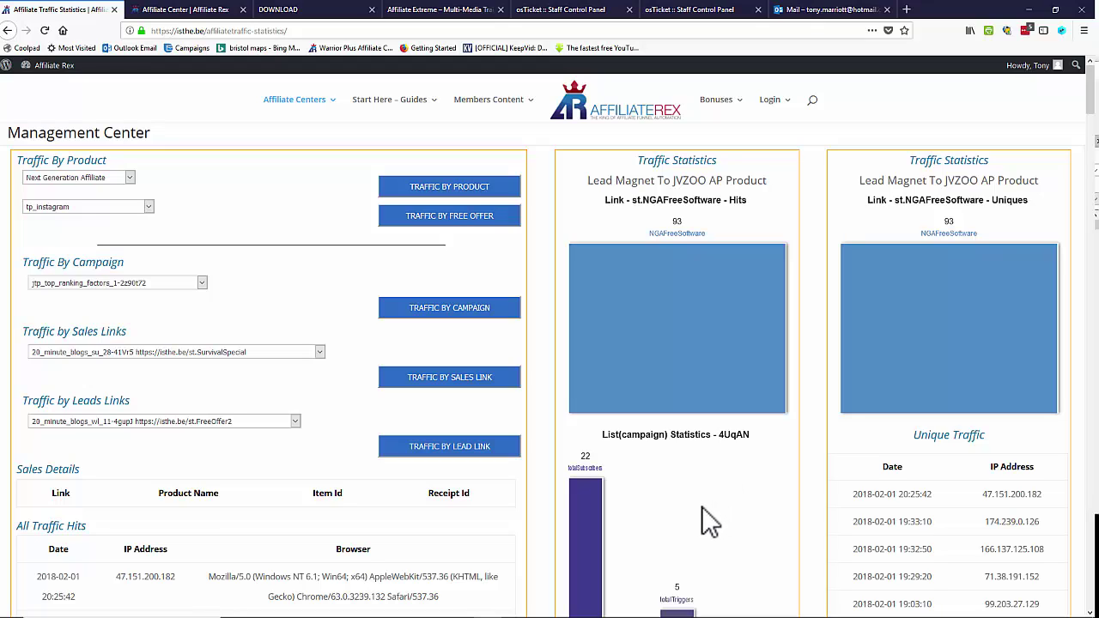
pyautogui.scroll(-2, 701, 506)
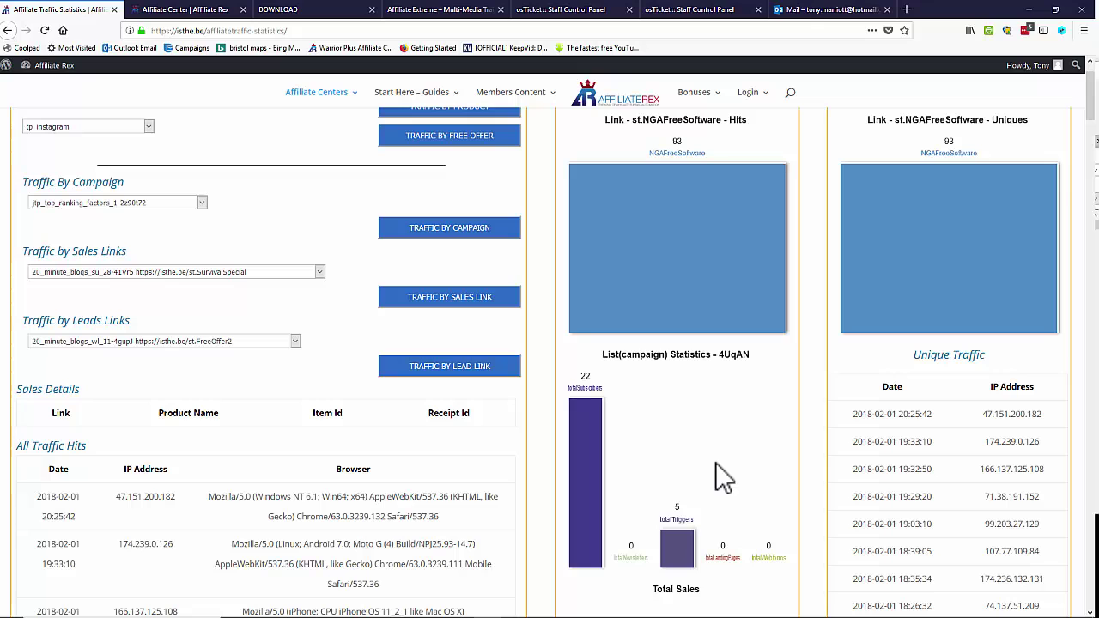
pyautogui.scroll(1, 722, 477)
pyautogui.scroll(1, 722, 476)
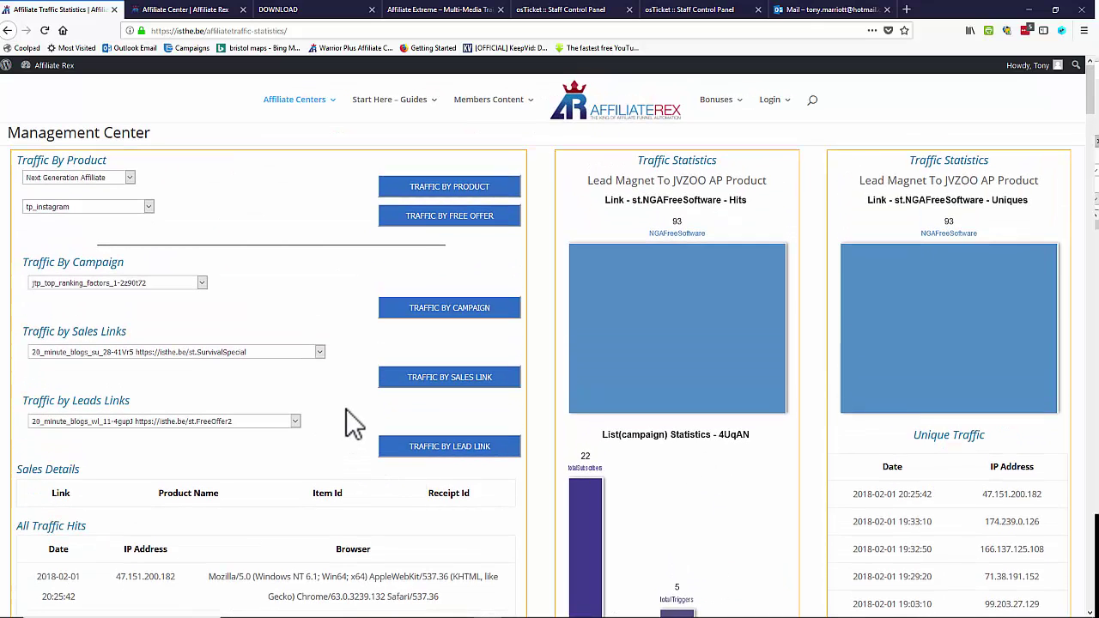
# Display the traffic statistics for the next_generation_affiliate sales link ending in st.NGASpecialOffer
pyautogui.click(320, 353)
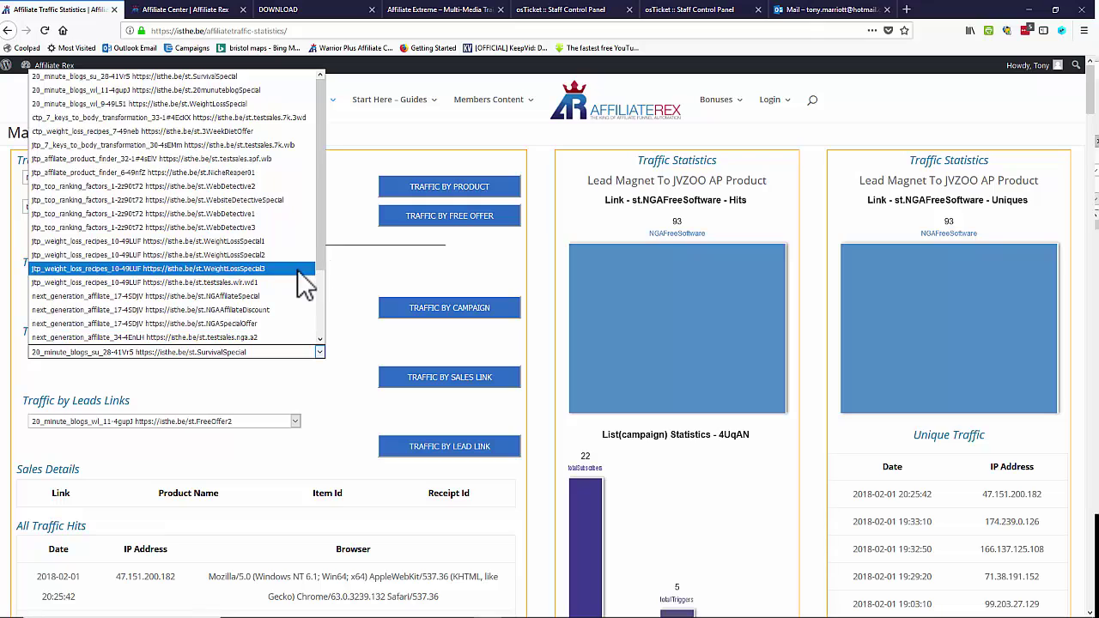
pyautogui.click(245, 323)
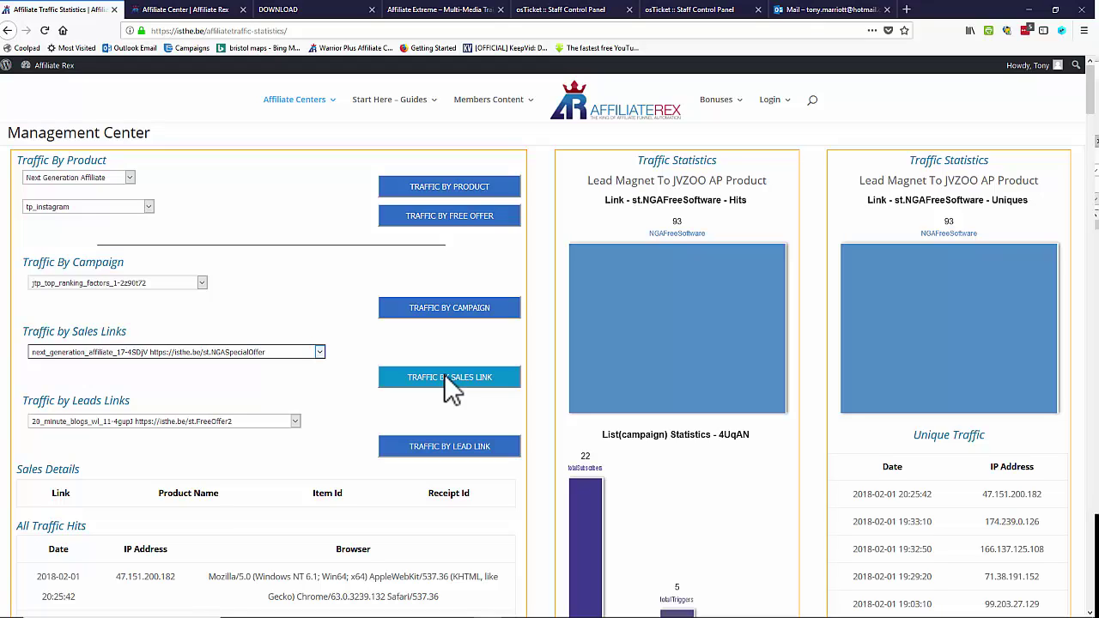
pyautogui.click(443, 374)
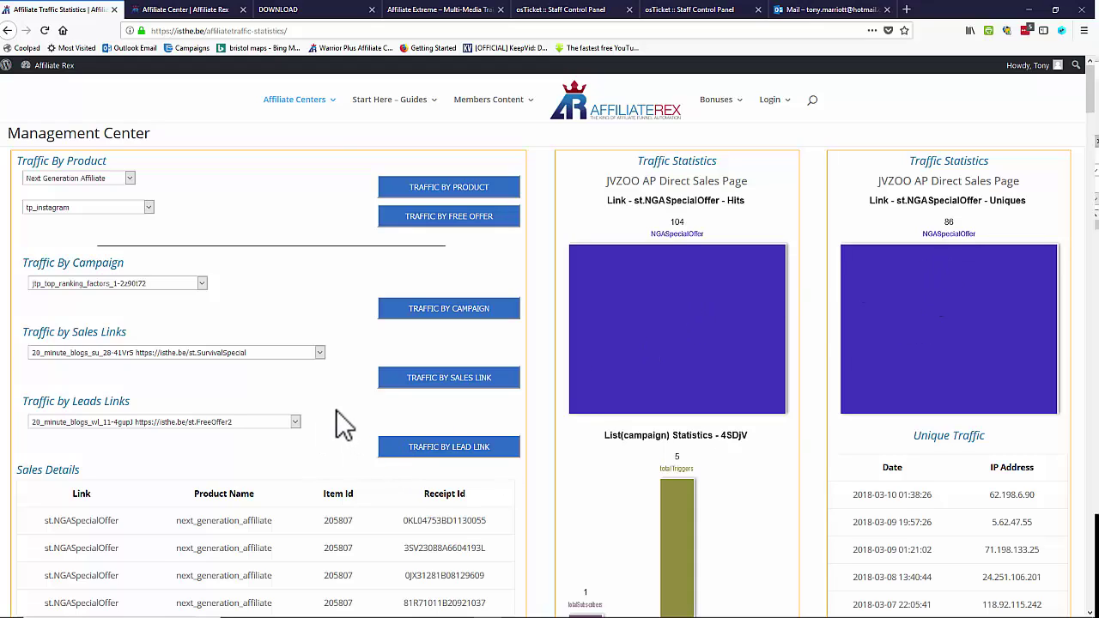
# Review the st.NGASpecialOffer link's hits, uniques, list campaign statistics and Total Sales charts
pyautogui.click(319, 353)
pyautogui.click(320, 353)
pyautogui.scroll(-2, 968, 279)
pyautogui.scroll(2, 969, 279)
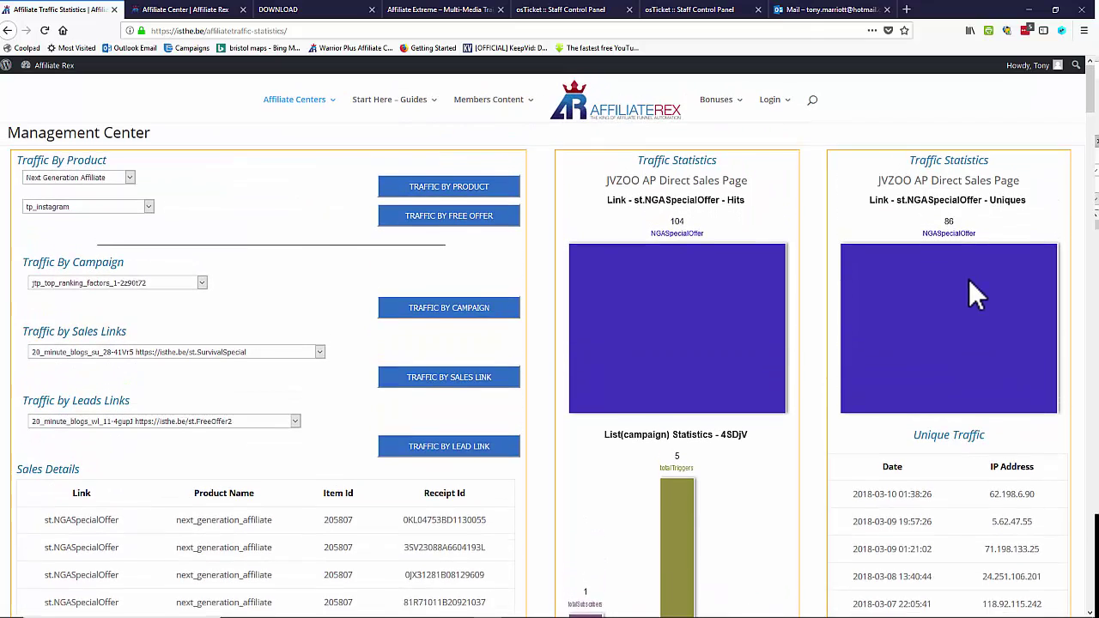
pyautogui.scroll(-3, 969, 279)
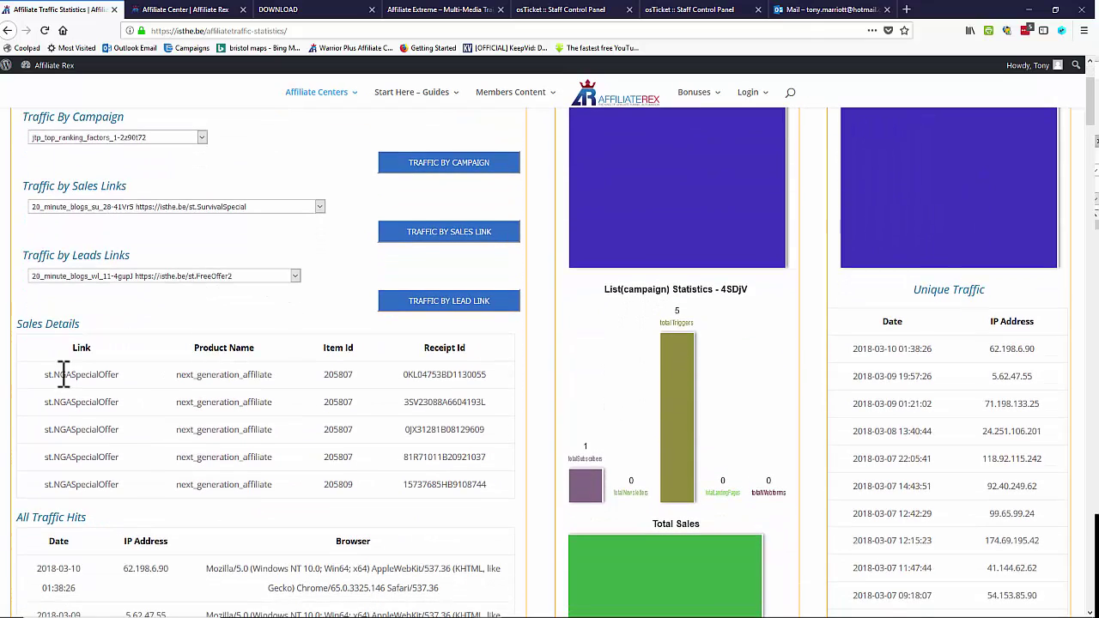
pyautogui.scroll(-3, 790, 404)
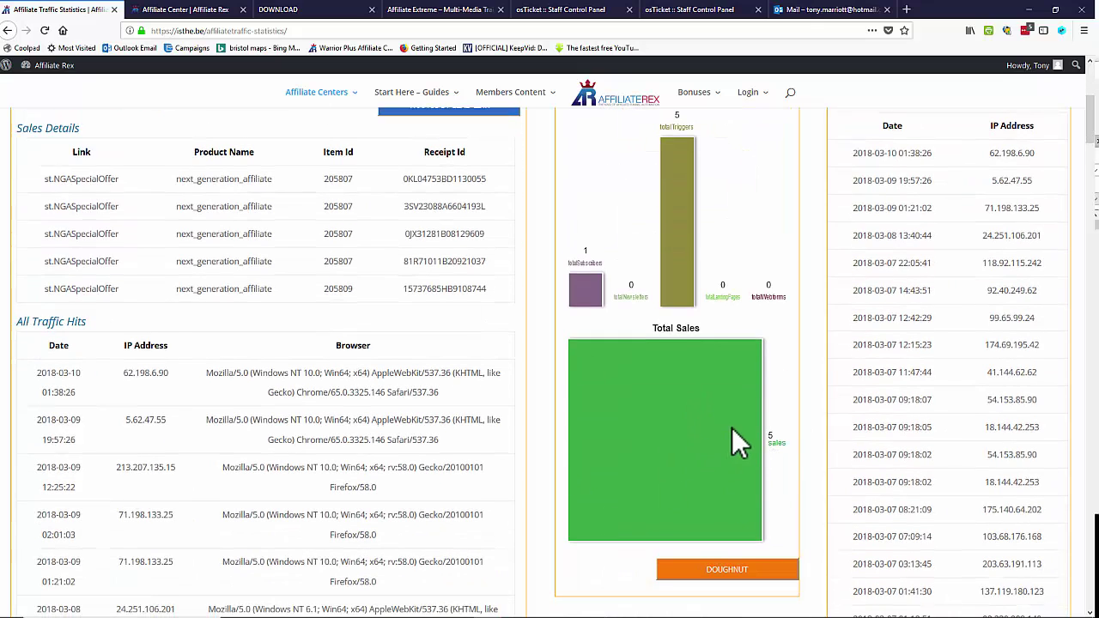
pyautogui.scroll(3, 732, 428)
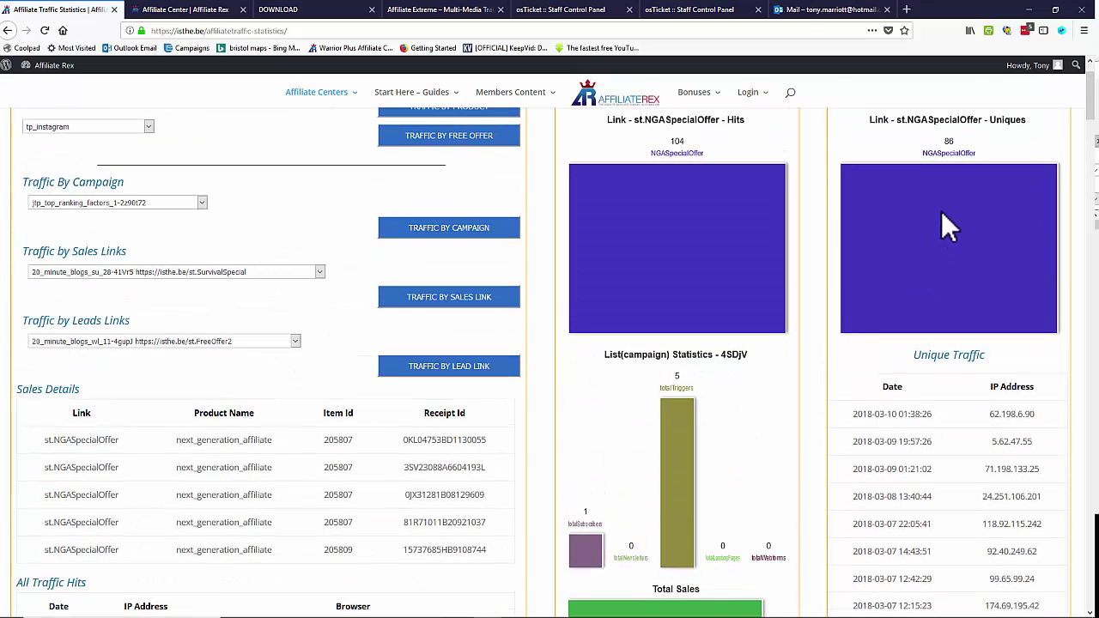
pyautogui.scroll(-3, 773, 421)
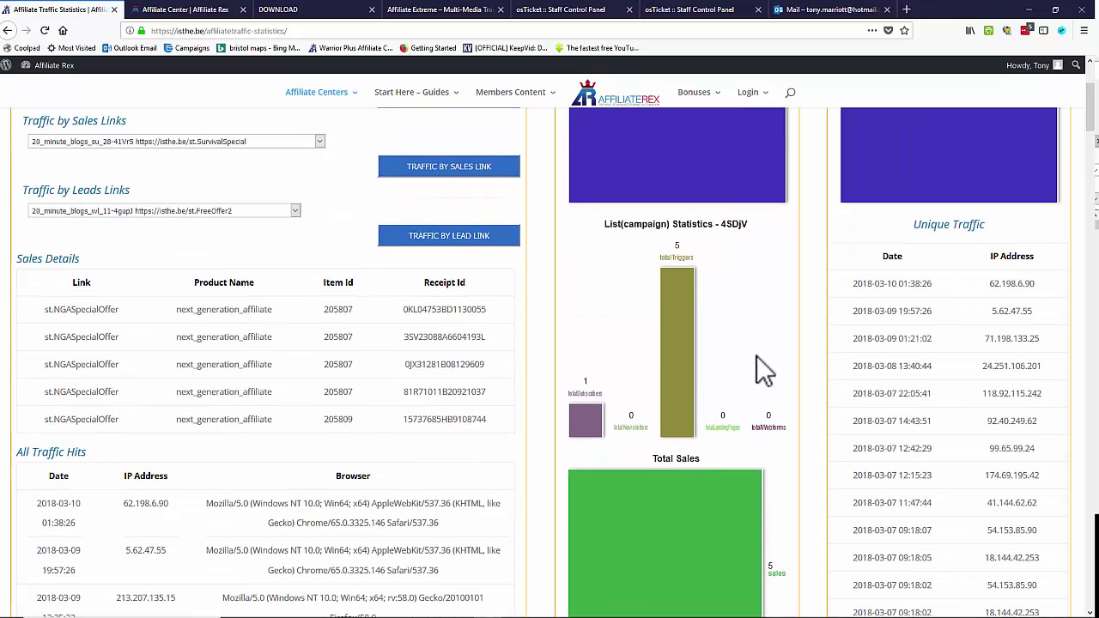
pyautogui.scroll(3, 756, 355)
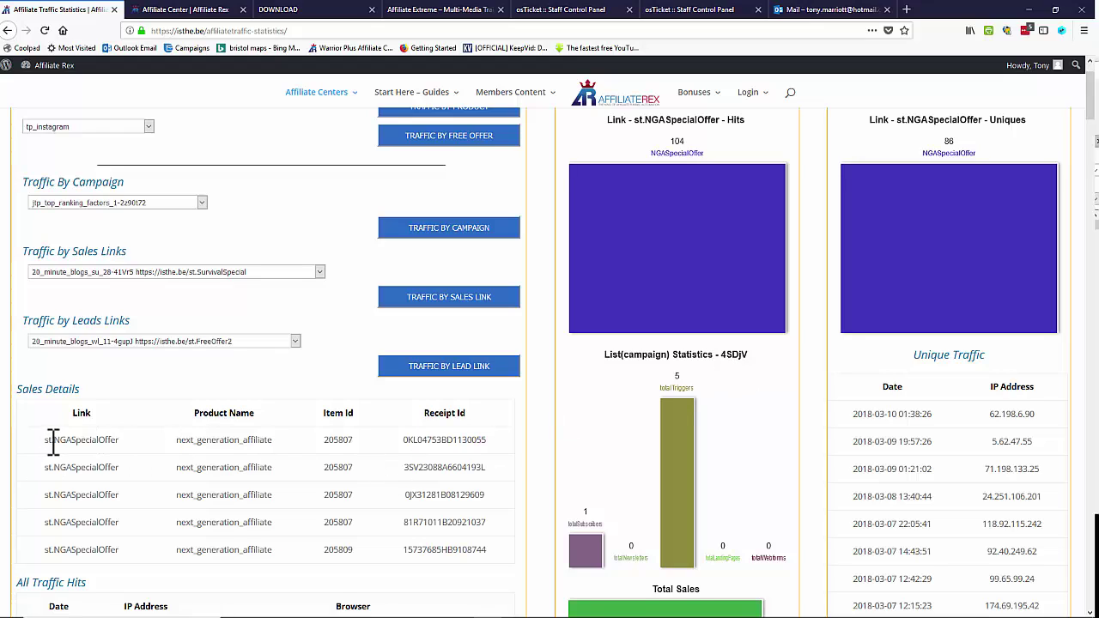
# Inspect the link, product name and item ID entries in the st.NGASpecialOffer Sales Details, and compare them with the Total Sales chart
pyautogui.moveTo(55, 442); pyautogui.dragTo(121, 444)
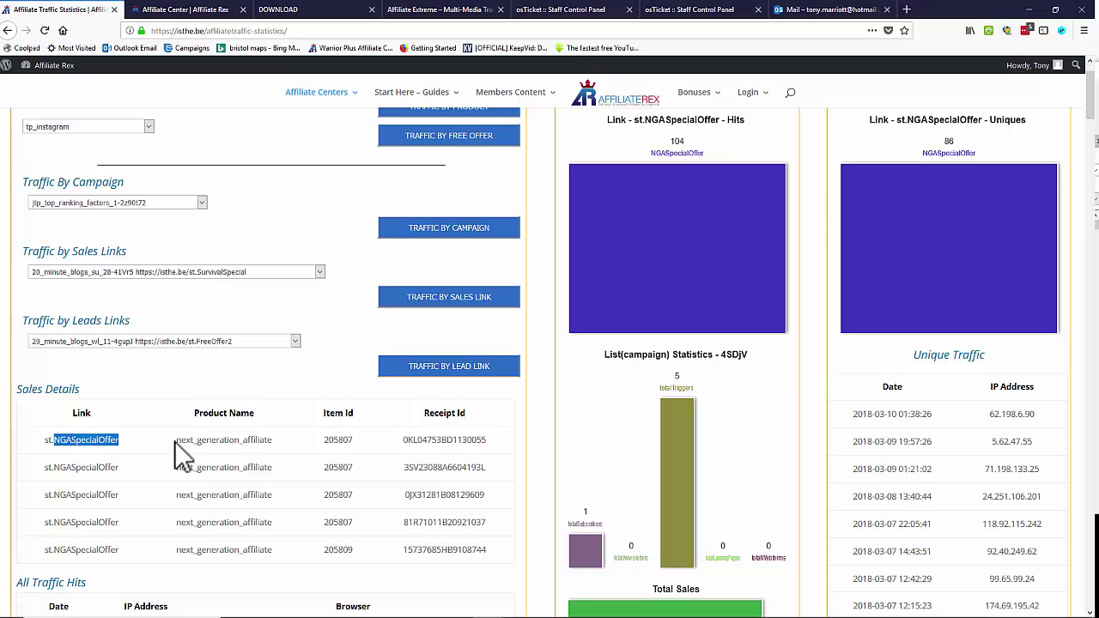
pyautogui.moveTo(176, 440); pyautogui.dragTo(274, 439)
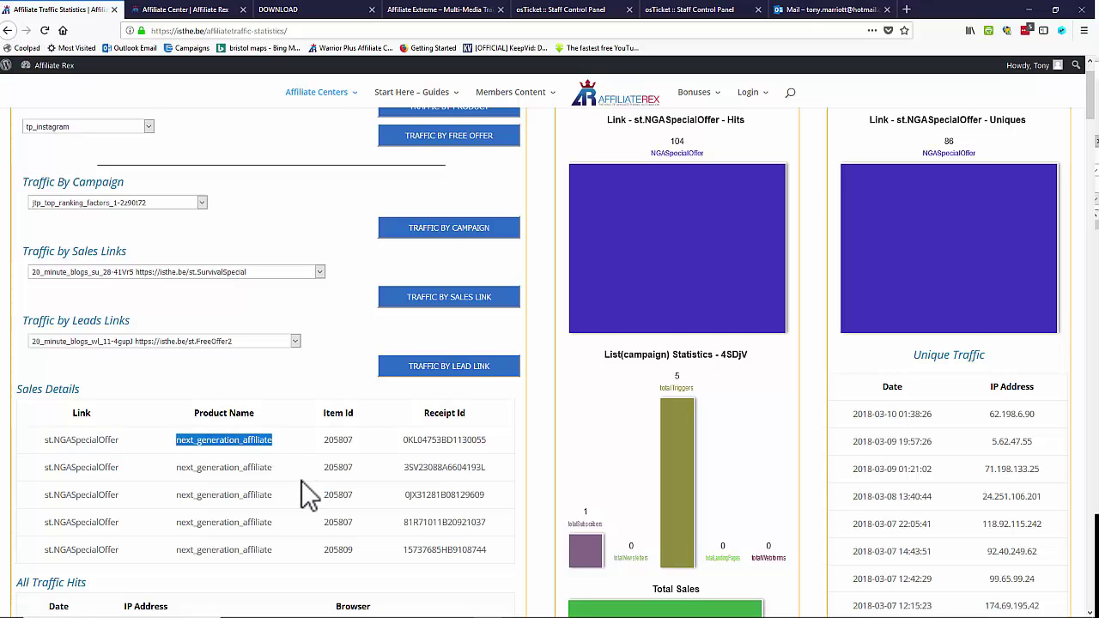
pyautogui.scroll(-2, 302, 481)
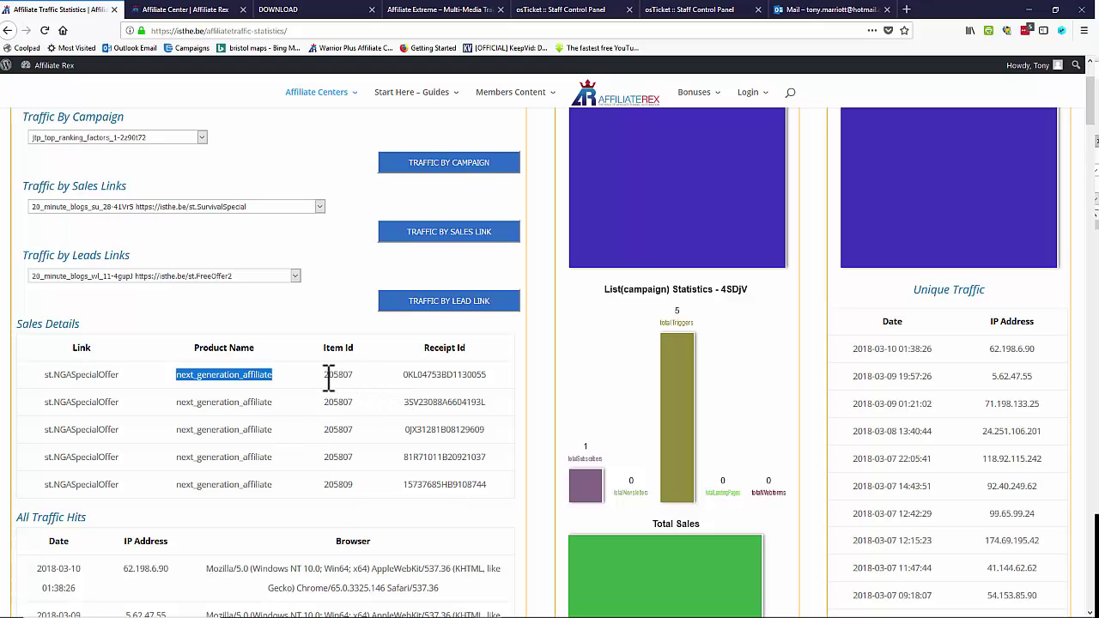
pyautogui.moveTo(326, 375); pyautogui.dragTo(356, 375)
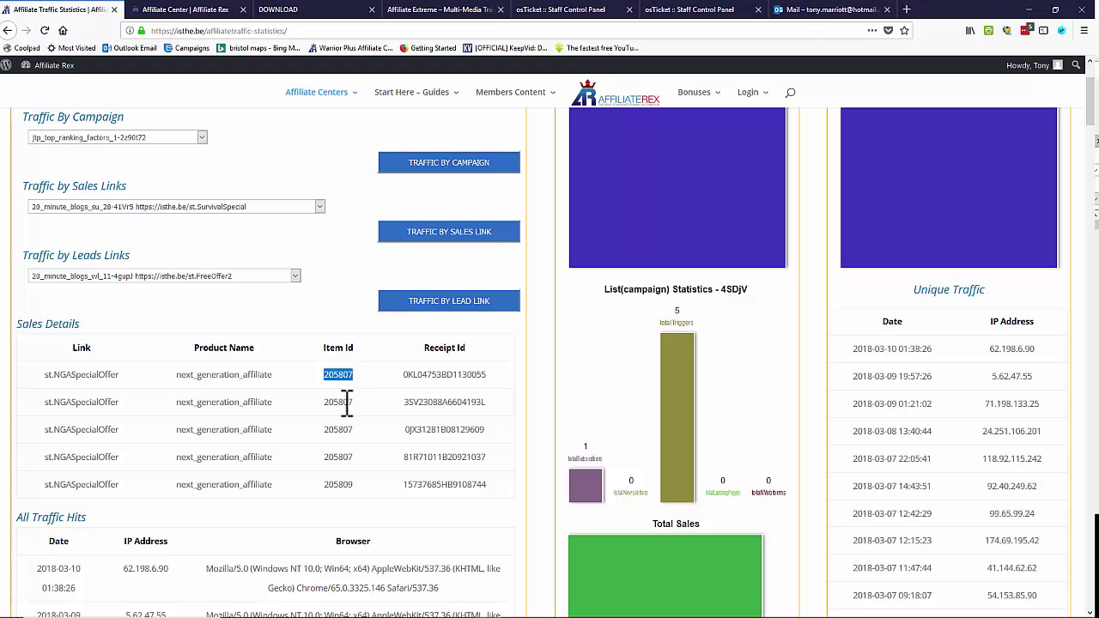
pyautogui.click(346, 405)
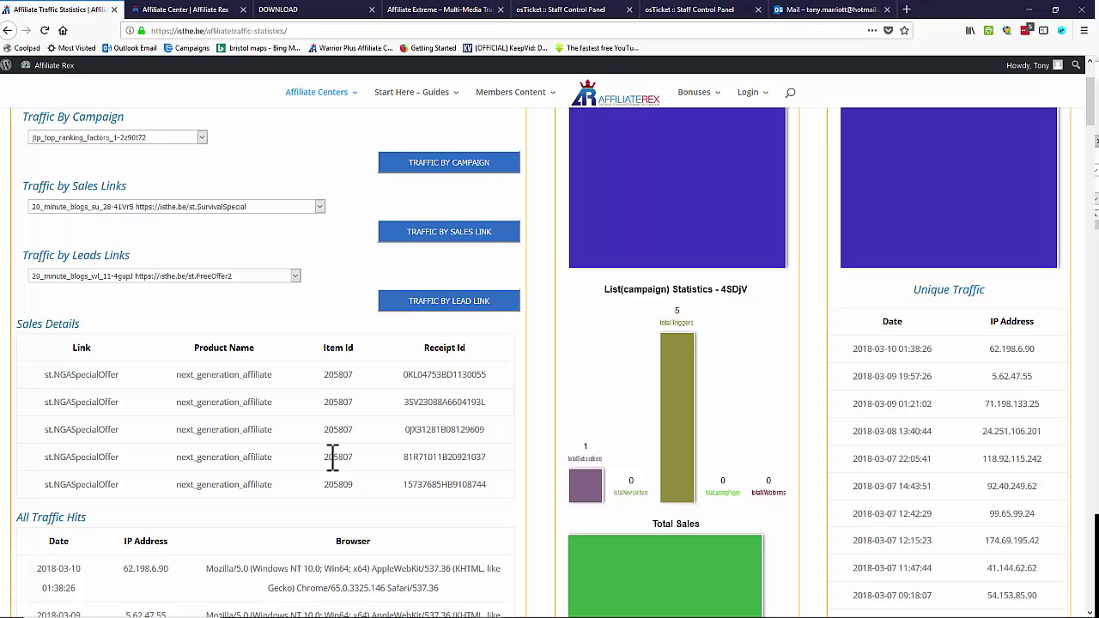
pyautogui.moveTo(325, 456); pyautogui.dragTo(354, 457)
pyautogui.moveTo(325, 484); pyautogui.dragTo(361, 491)
pyautogui.doubleClick(339, 485)
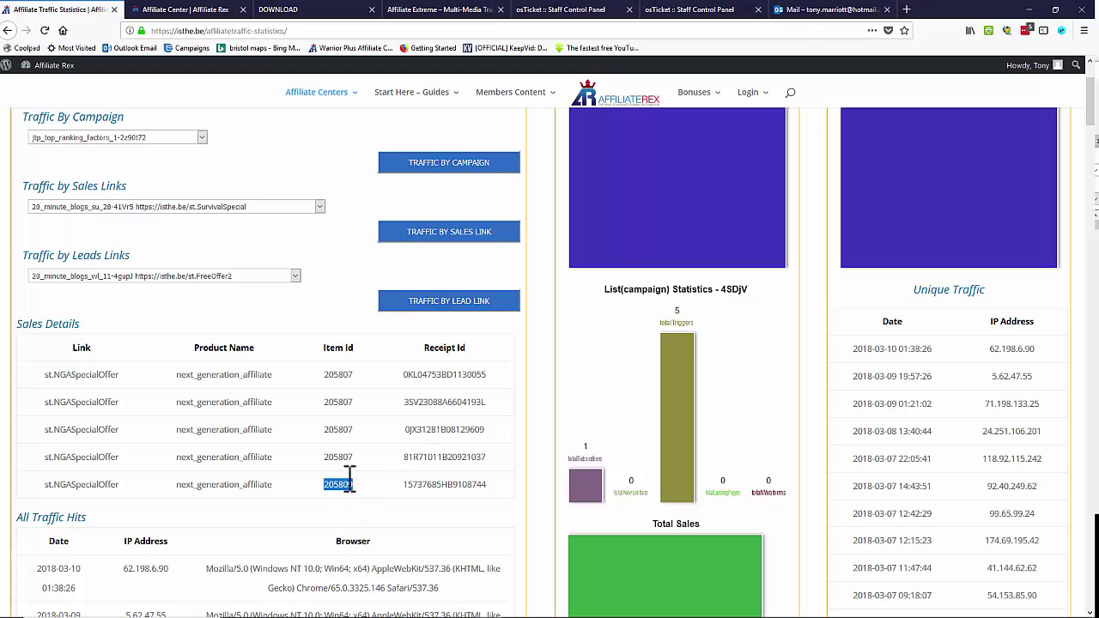
pyautogui.click(387, 518)
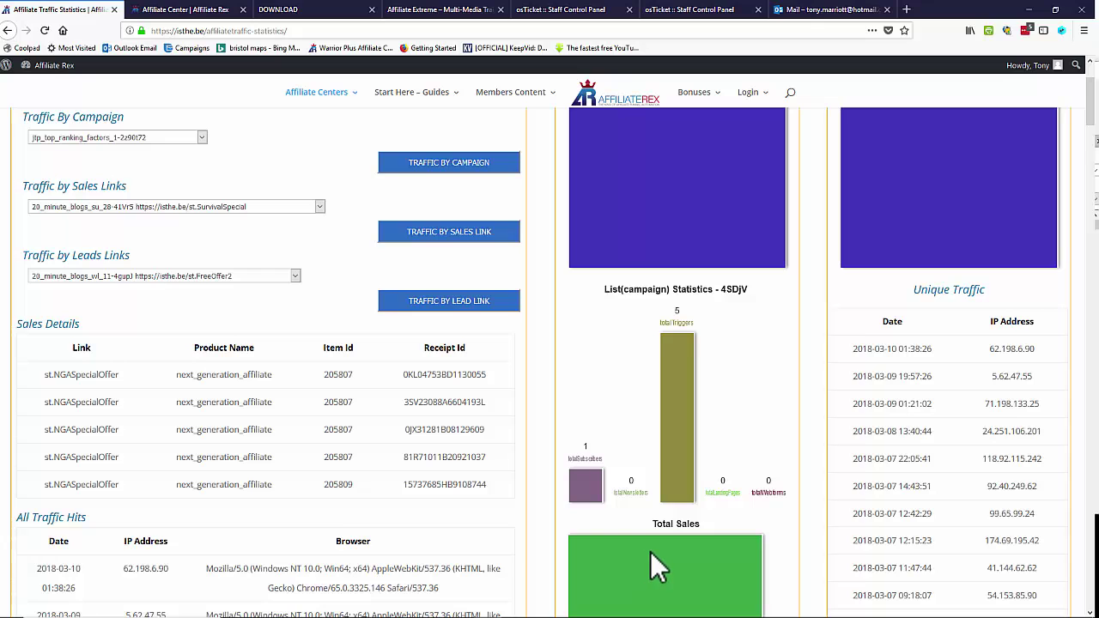
pyautogui.scroll(-2, 656, 549)
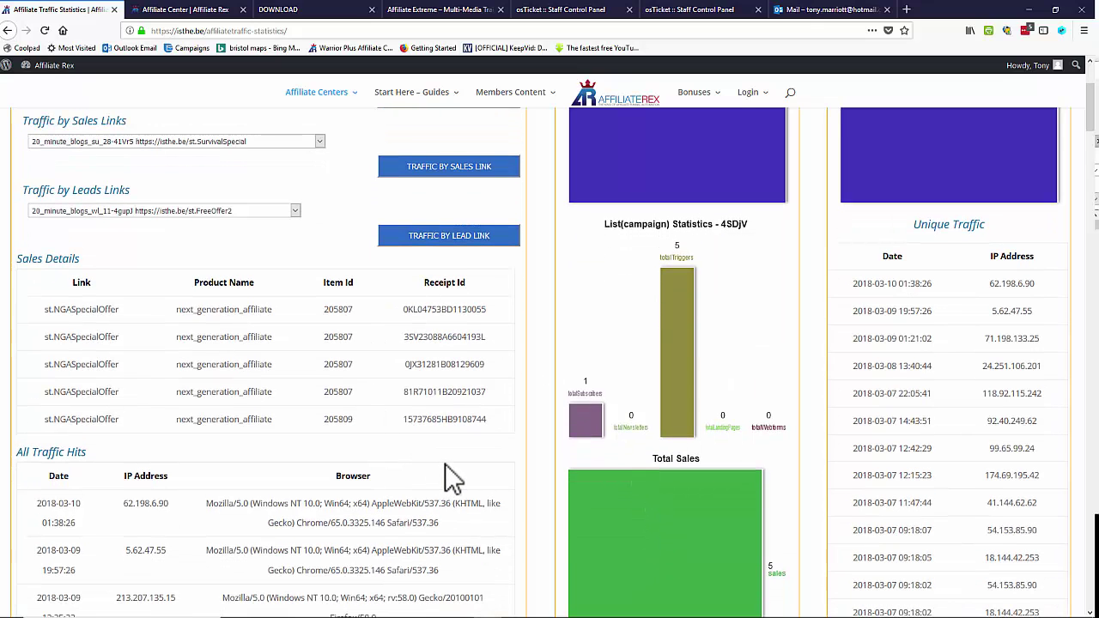
pyautogui.scroll(-2, 445, 464)
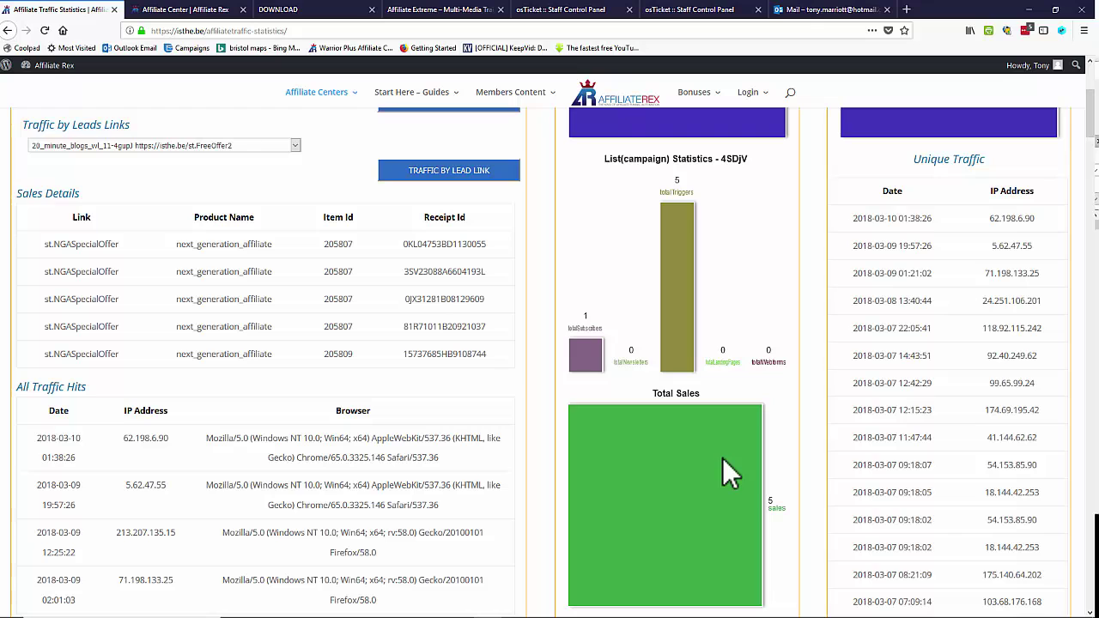
pyautogui.scroll(1, 459, 444)
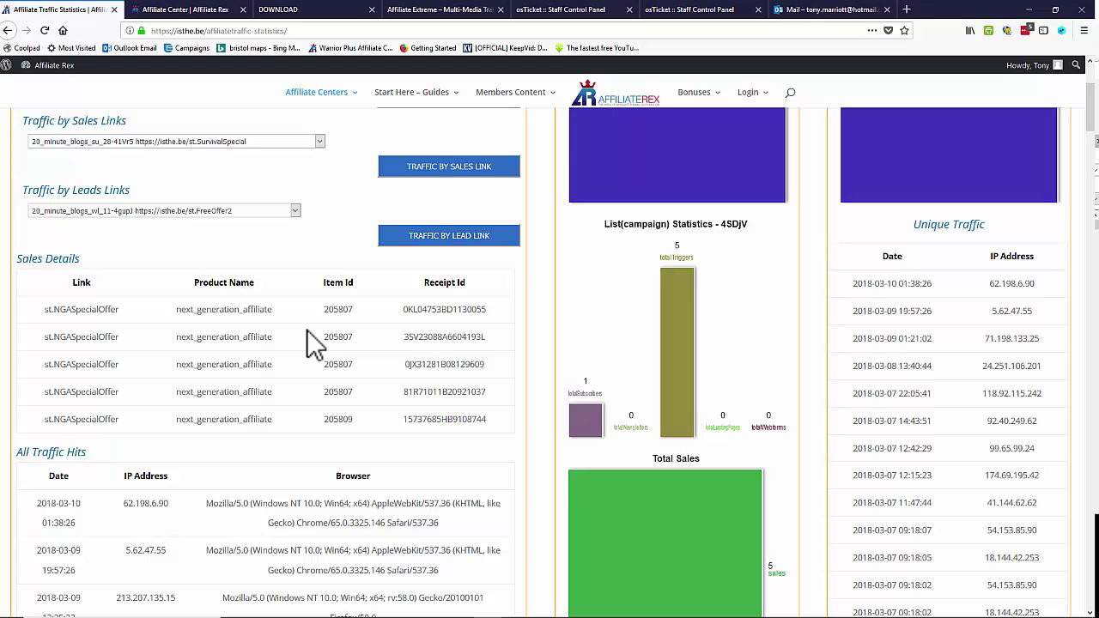
# Open the JVZoo auto-approval affiliate center and view the offers available for a GetResponse autoresponder list
pyautogui.click(305, 100)
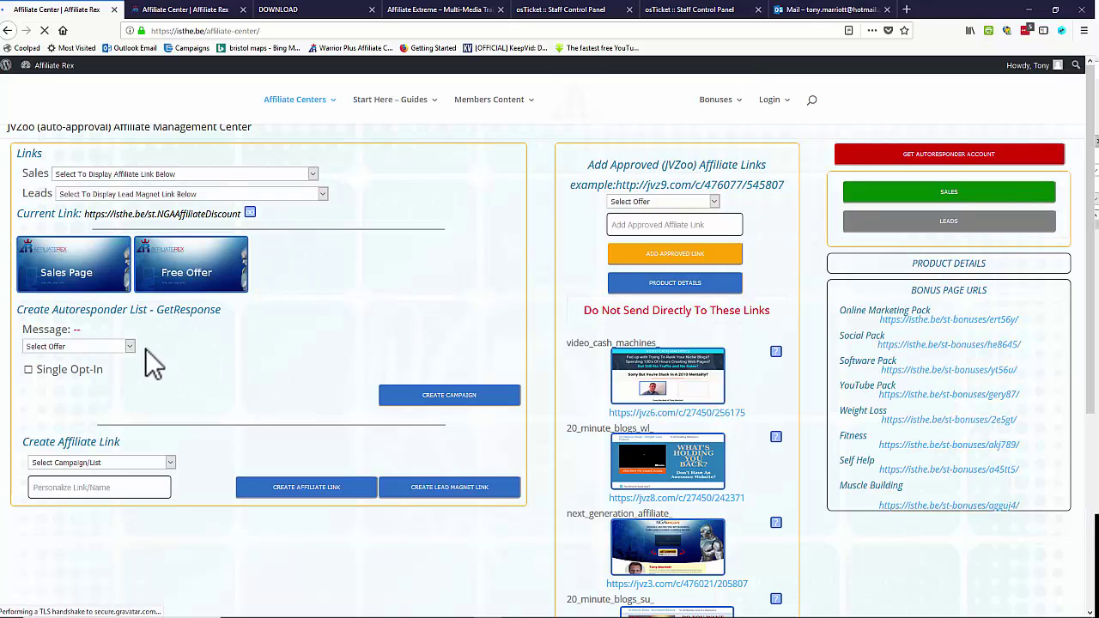
pyautogui.click(132, 346)
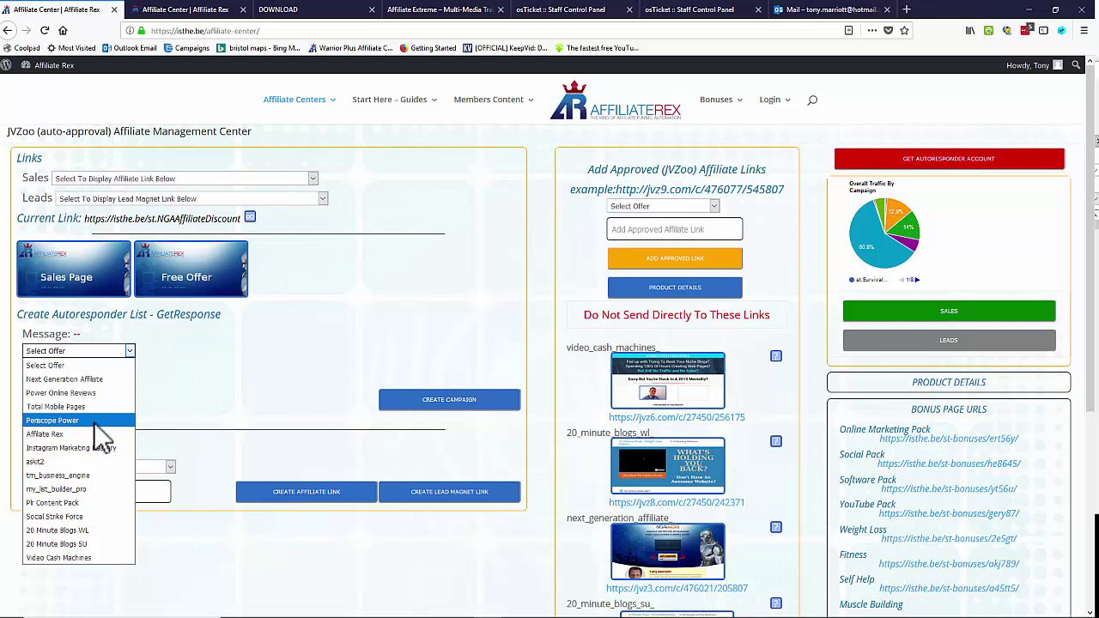
pyautogui.click(233, 380)
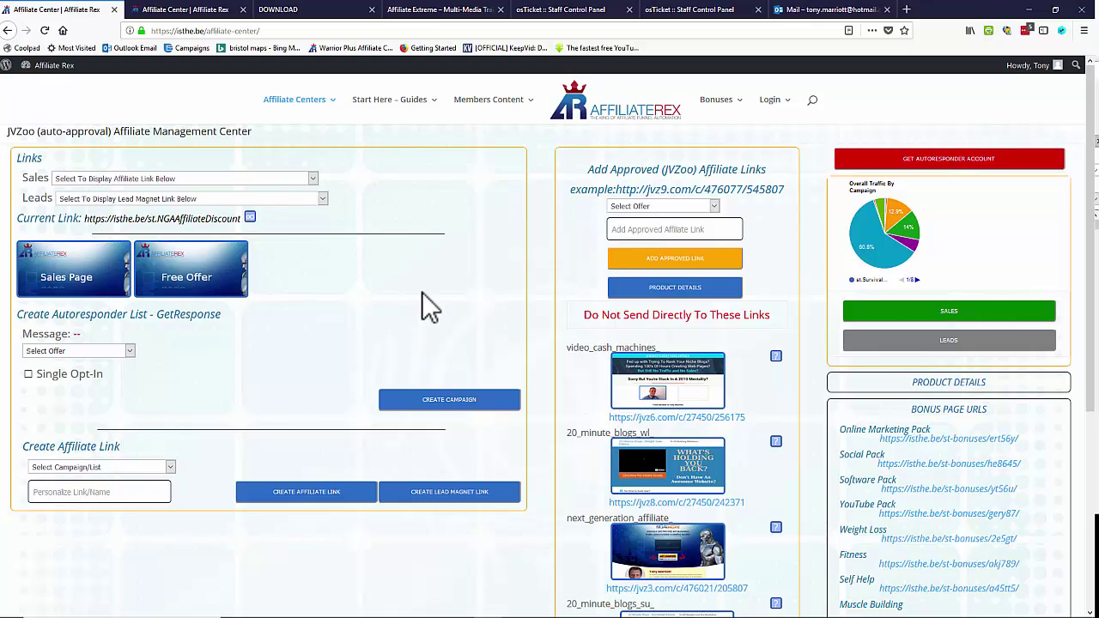
# Return to Affiliate Traffic Statistics and review the st.NGASpecialOffer link's Sales Details, Total Sales chart and traffic tables
pyautogui.moveTo(319, 107)
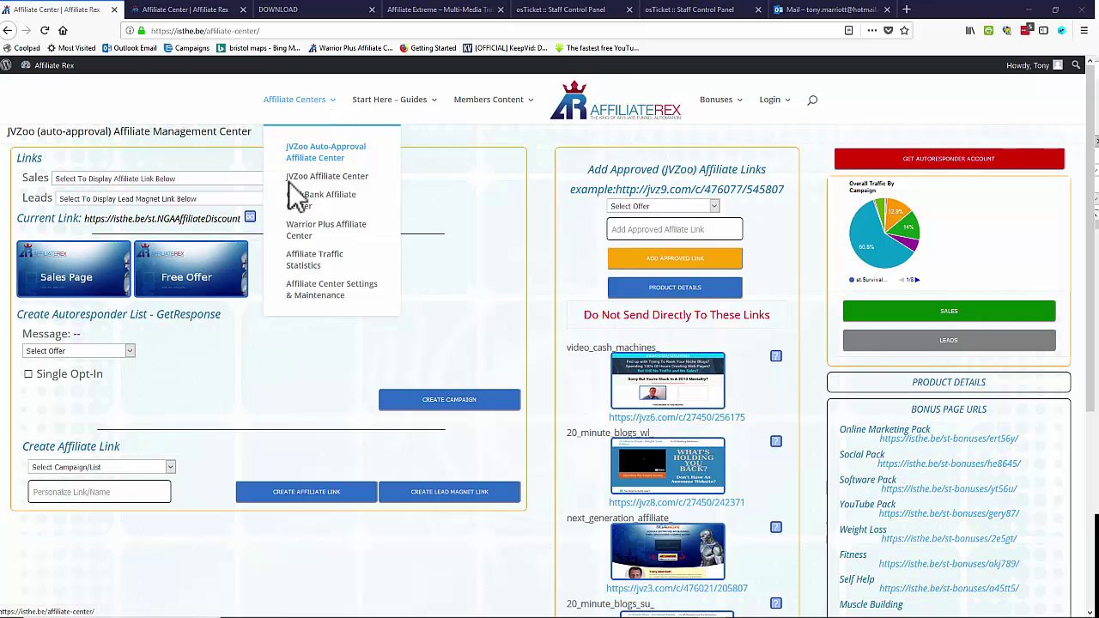
pyautogui.click(301, 262)
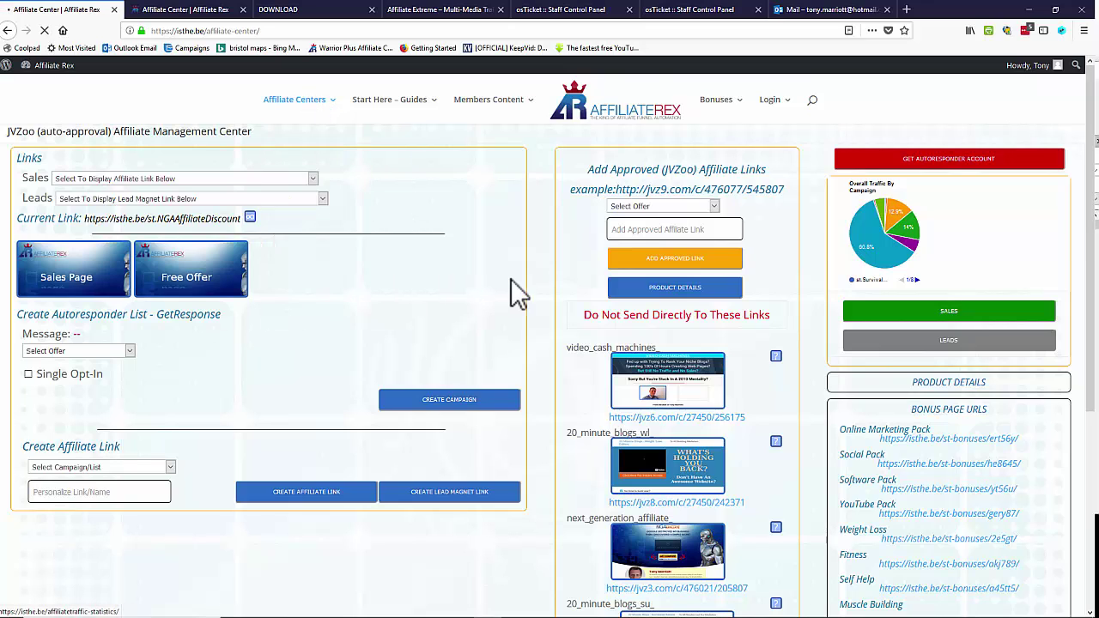
pyautogui.moveTo(65, 467); pyautogui.dragTo(258, 578)
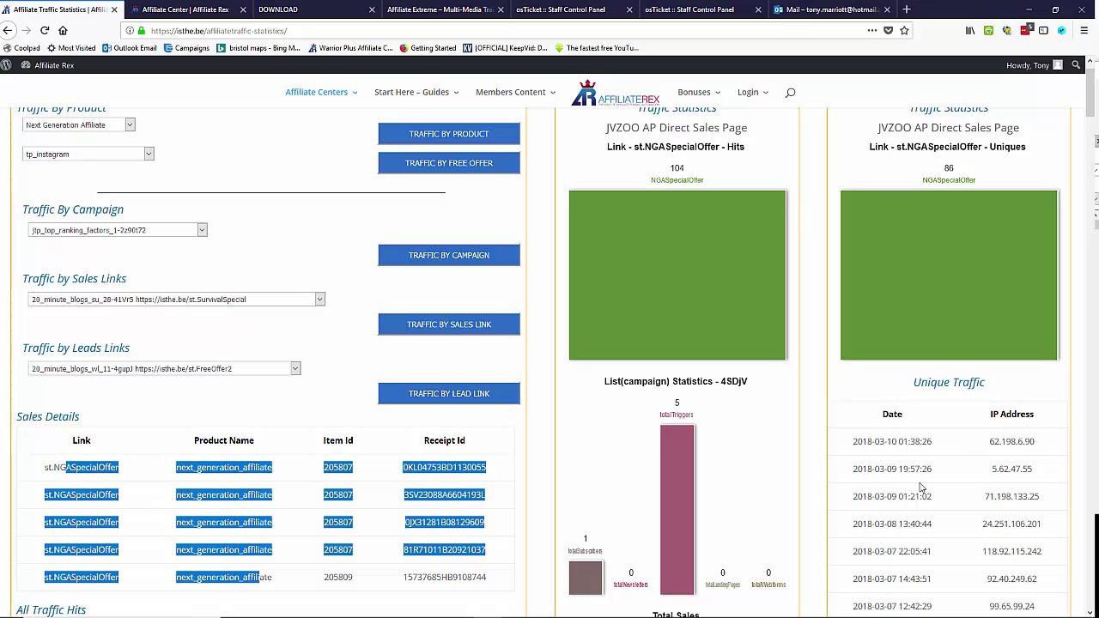
pyautogui.click(1092, 383)
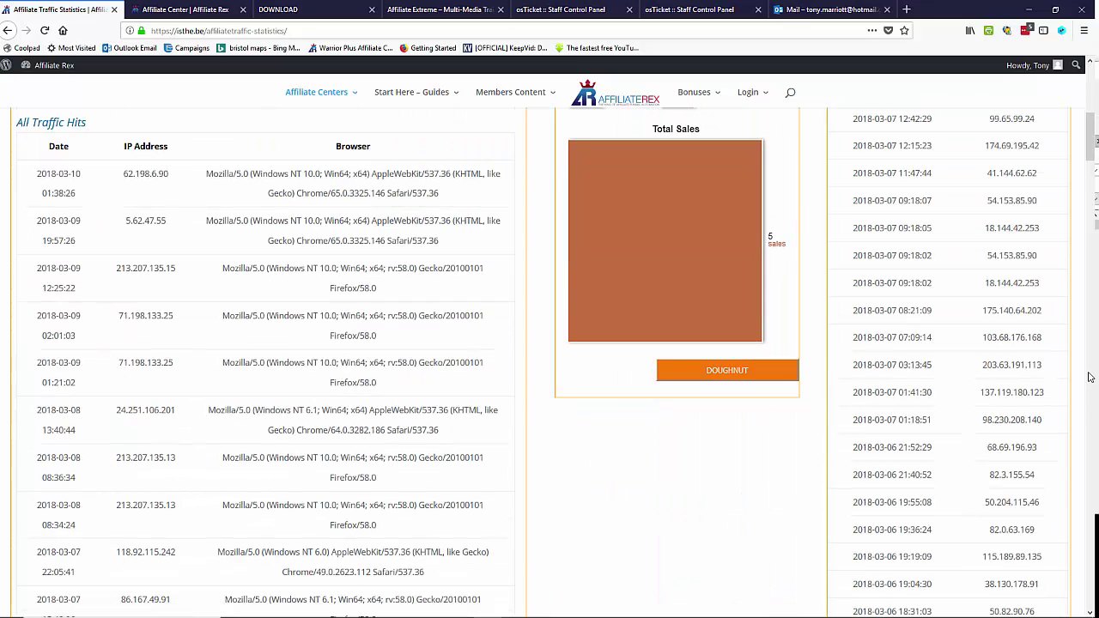
pyautogui.scroll(6, 1010, 385)
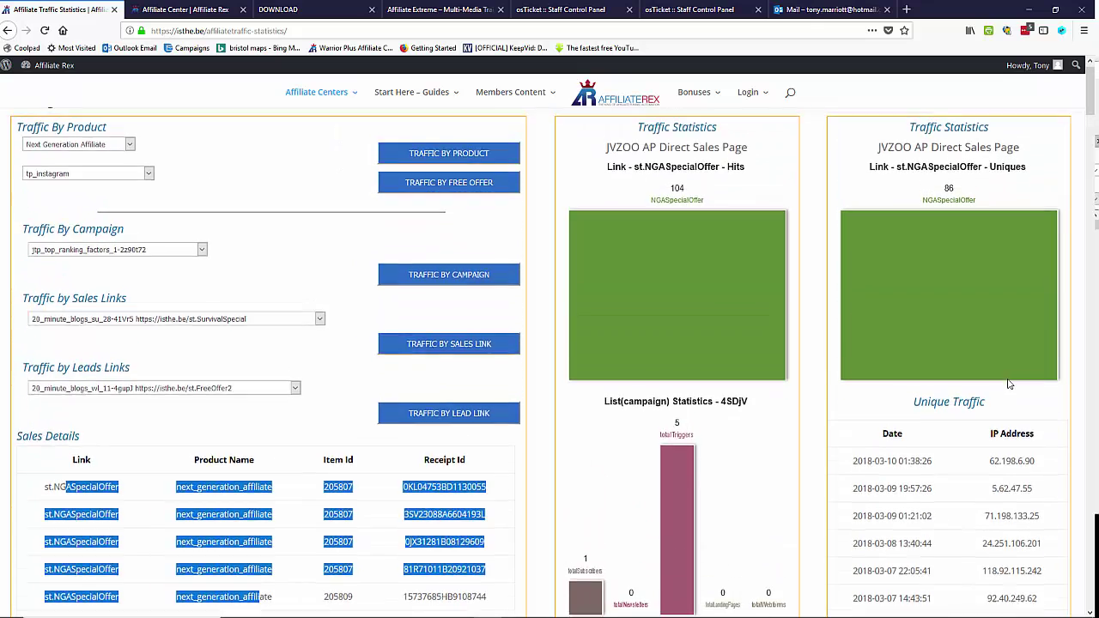
pyautogui.scroll(1, 1009, 385)
pyautogui.scroll(-1, 378, 477)
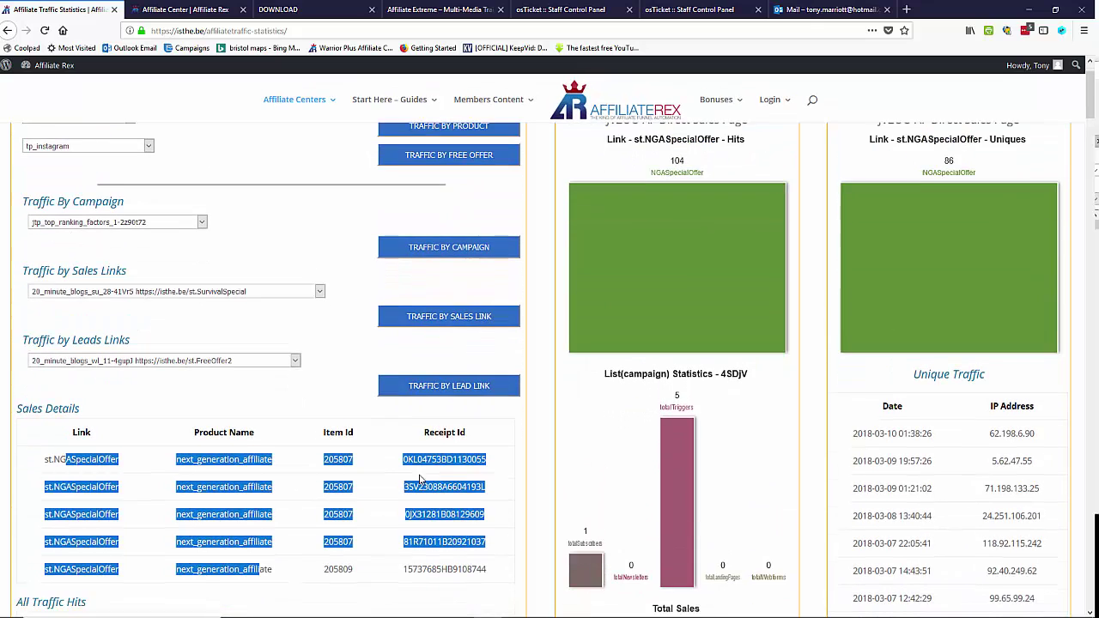
pyautogui.scroll(-1, 503, 472)
pyautogui.click(498, 472)
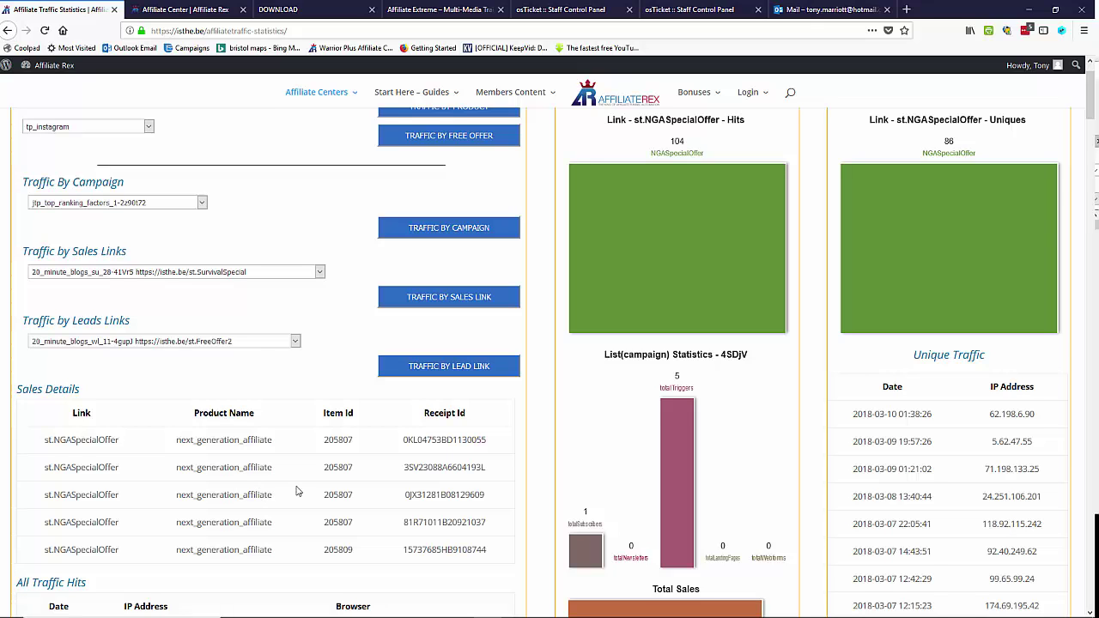
# Display the statistics for all traffic and locate the st.WeightLossSpecial3 entry in the Sales Details
pyautogui.click(493, 290)
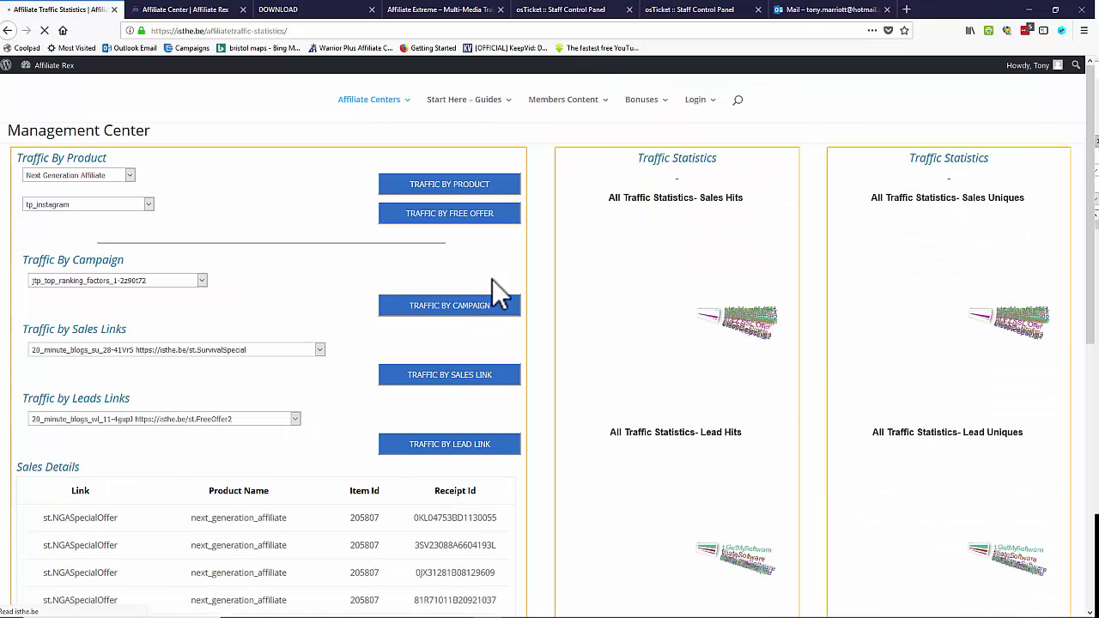
pyautogui.scroll(-3, 477, 271)
pyautogui.scroll(-5, 481, 276)
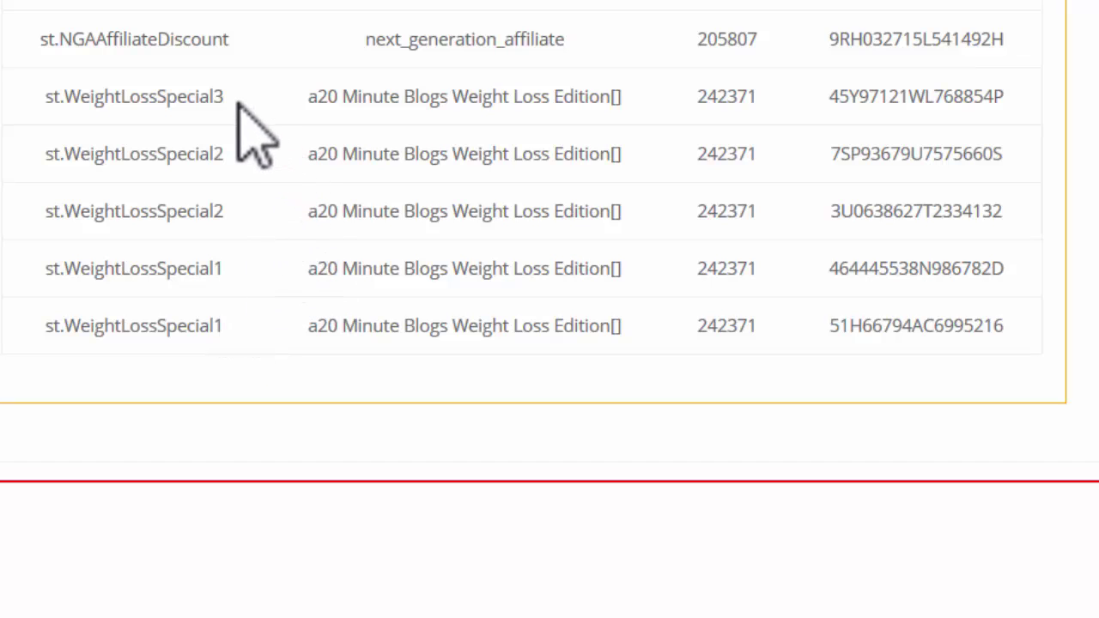
pyautogui.moveTo(228, 98); pyautogui.dragTo(71, 99)
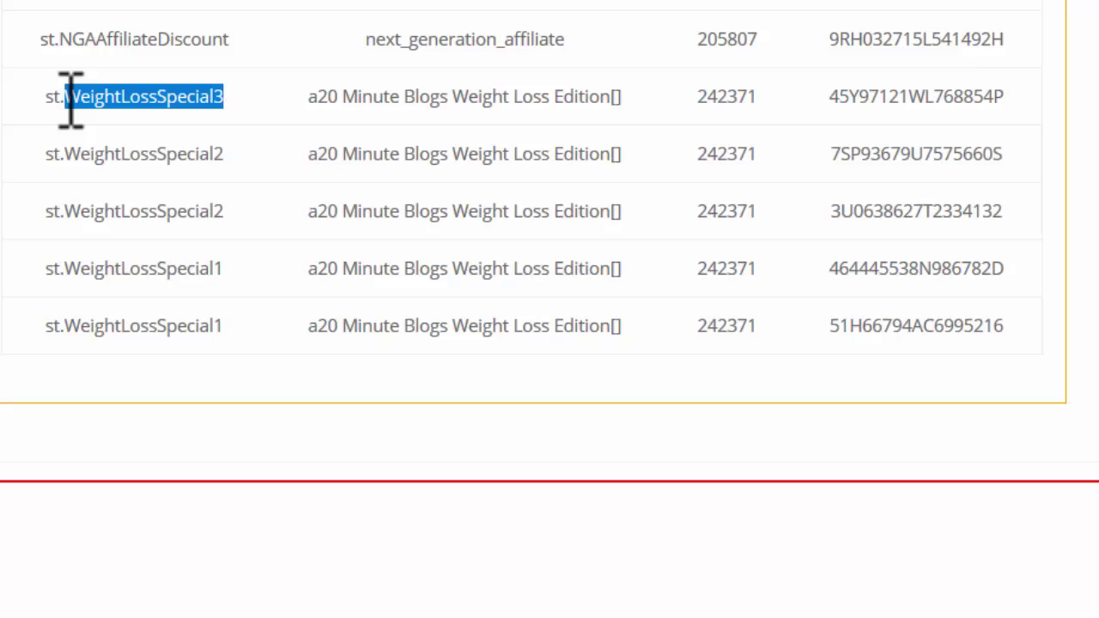
pyautogui.click(234, 97)
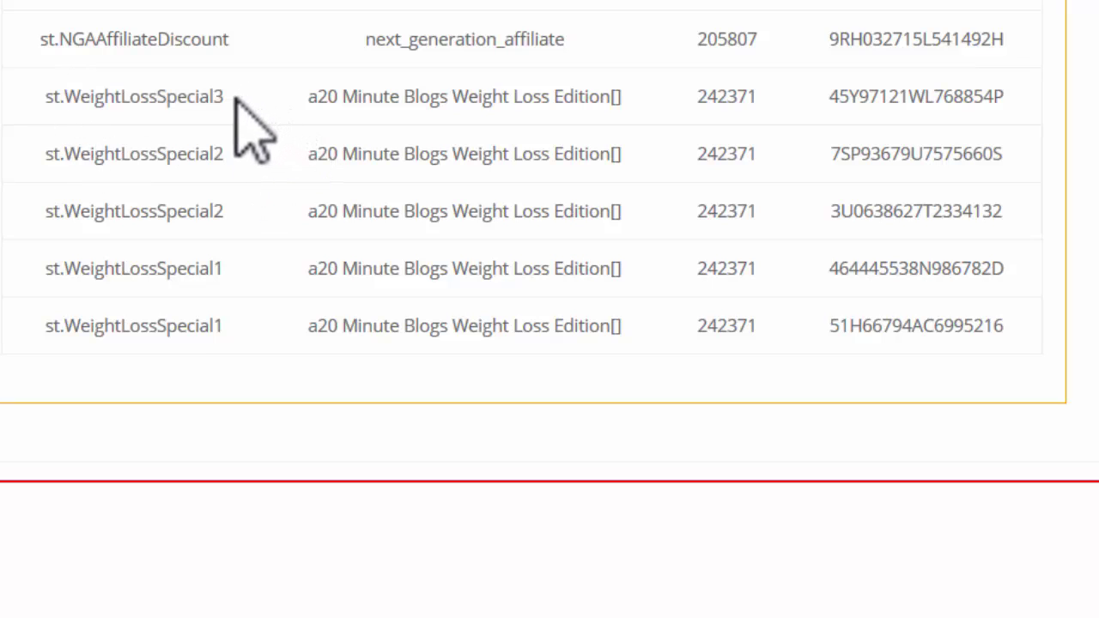
# Compare the link names st.WeightLossSpecial1, st.WeightLossSpecial2 and st.WeightLossSpecial3 in the Sales Details
pyautogui.moveTo(65, 326); pyautogui.dragTo(221, 330)
pyautogui.click(73, 215)
pyautogui.moveTo(73, 215); pyautogui.dragTo(214, 215)
pyautogui.moveTo(83, 97); pyautogui.dragTo(223, 97)
pyautogui.click(338, 400)
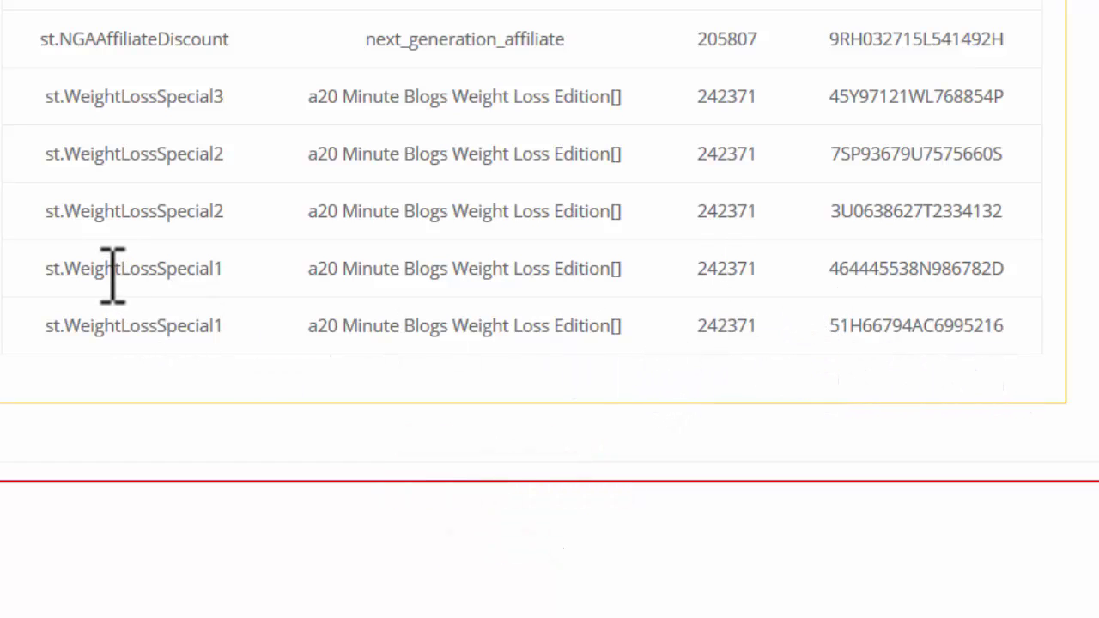
# Match each st.WeightLossSpecial link with its 20 Minute Blogs Weight Loss Edition product name in the Sales Details
pyautogui.moveTo(55, 269); pyautogui.dragTo(292, 266)
pyautogui.moveTo(391, 266); pyautogui.dragTo(485, 266)
pyautogui.moveTo(80, 154); pyautogui.dragTo(176, 155)
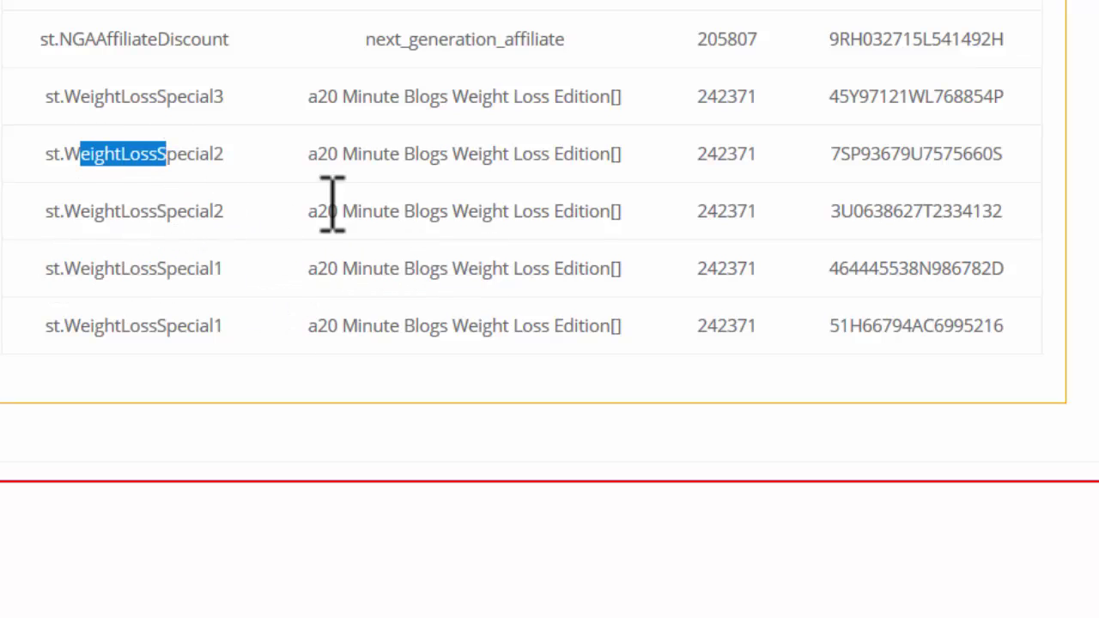
pyautogui.moveTo(131, 98); pyautogui.dragTo(177, 97)
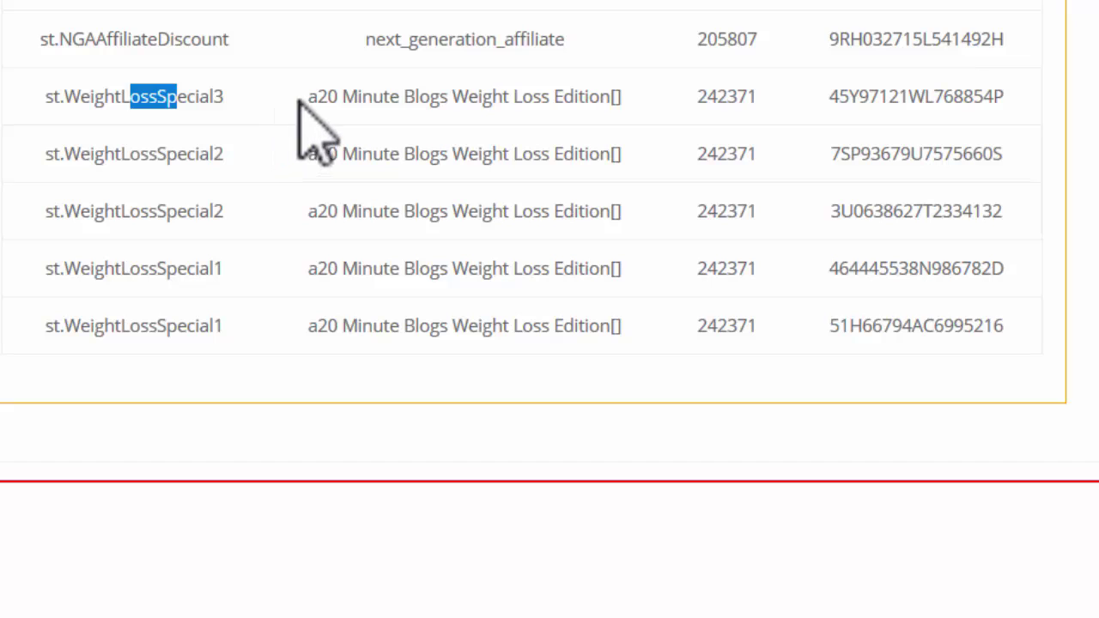
pyautogui.moveTo(306, 97); pyautogui.dragTo(552, 98)
pyautogui.click(41, 100)
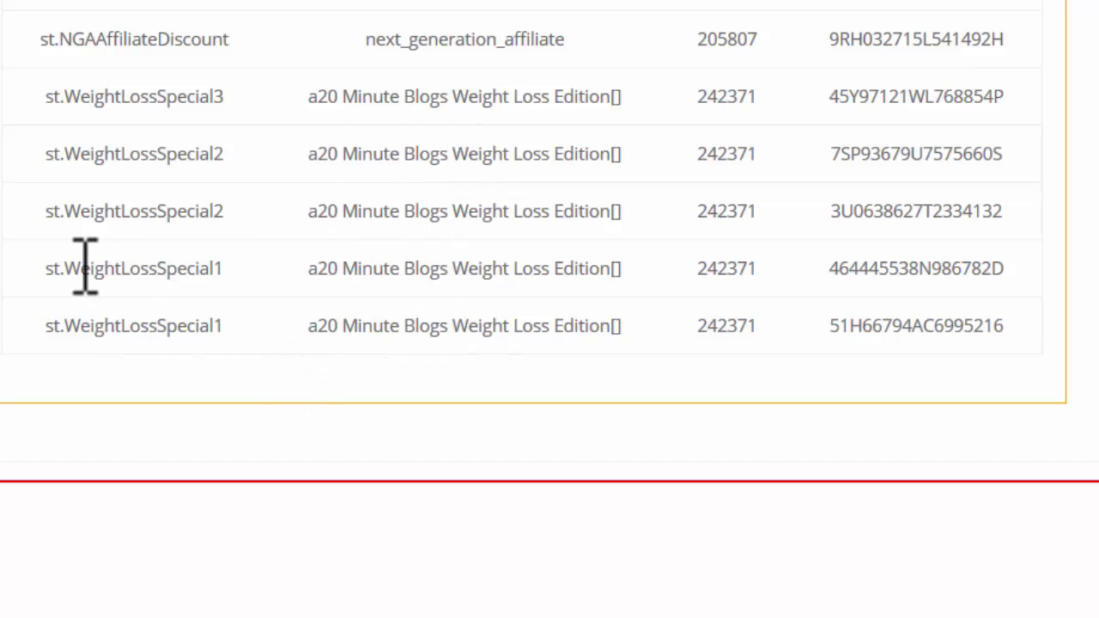
# Examine the complete sales rows of the st.WeightLossSpecial1 and st.WeightLossSpecial2 links
pyautogui.moveTo(47, 268); pyautogui.dragTo(955, 310)
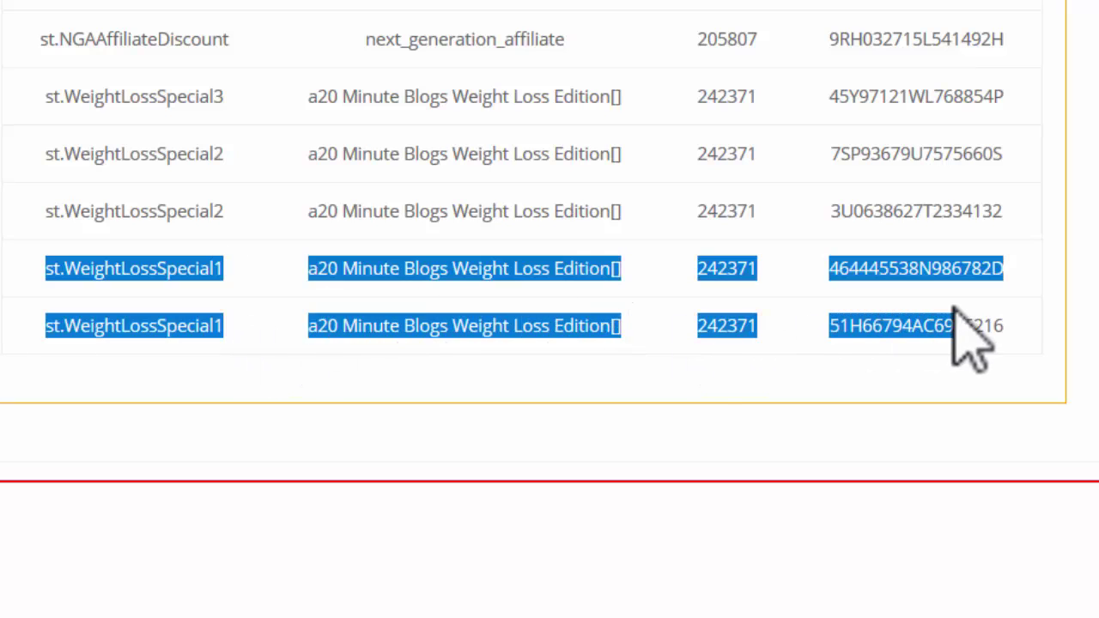
pyautogui.click(681, 388)
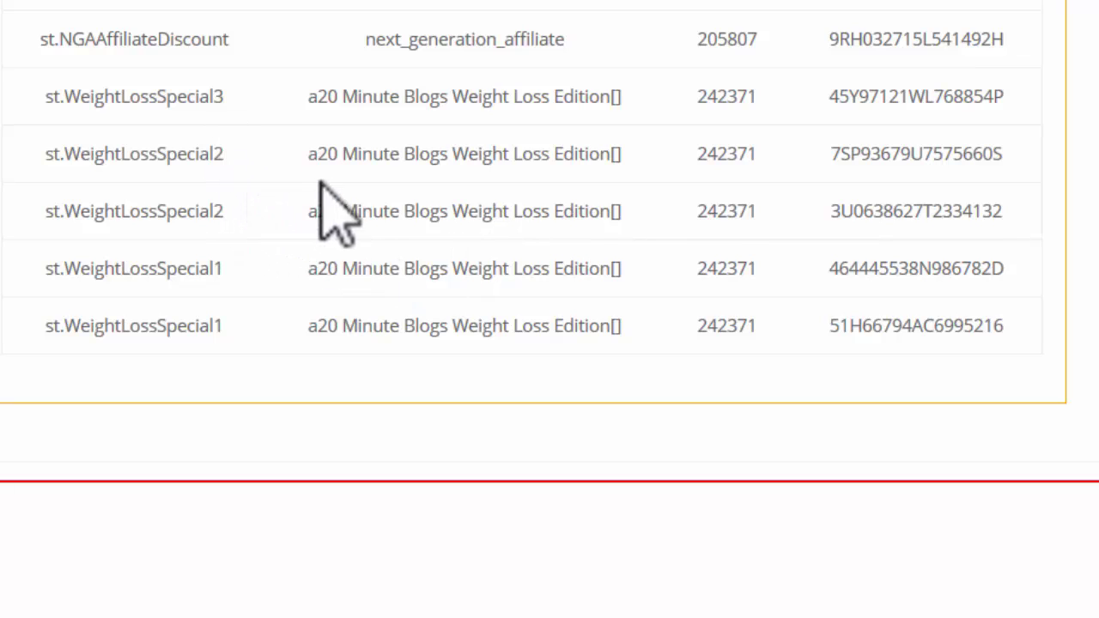
pyautogui.moveTo(311, 156); pyautogui.dragTo(468, 215)
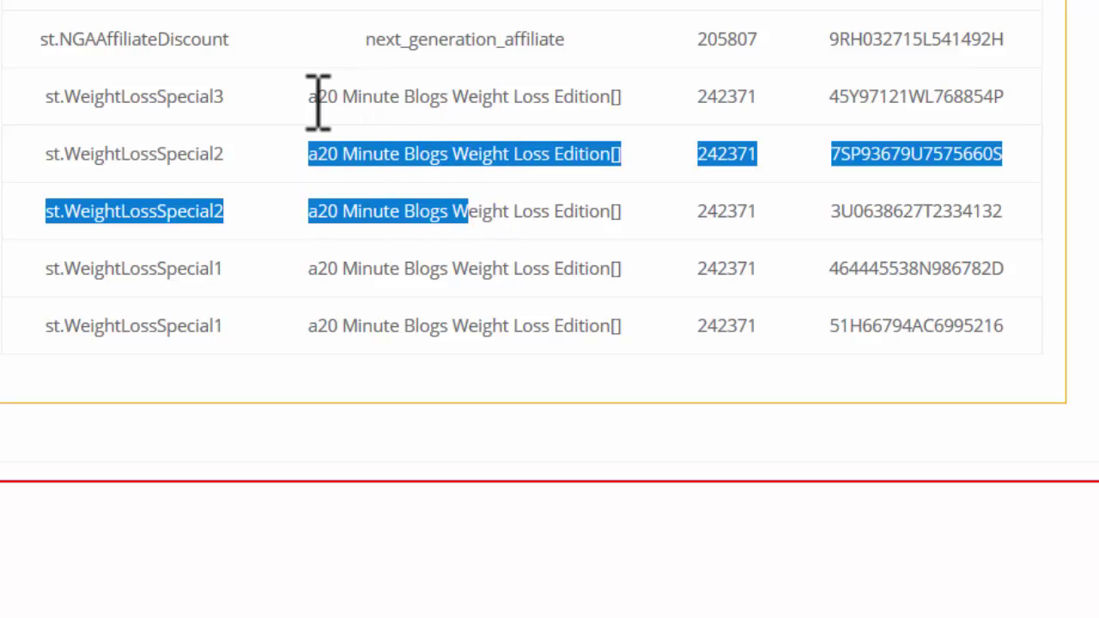
pyautogui.click(265, 184)
# Inspect the st.NGASpecialOffer and st.NGAAffiliateDiscount link names in the overall Sales Details
pyautogui.scroll(2, 553, 257)
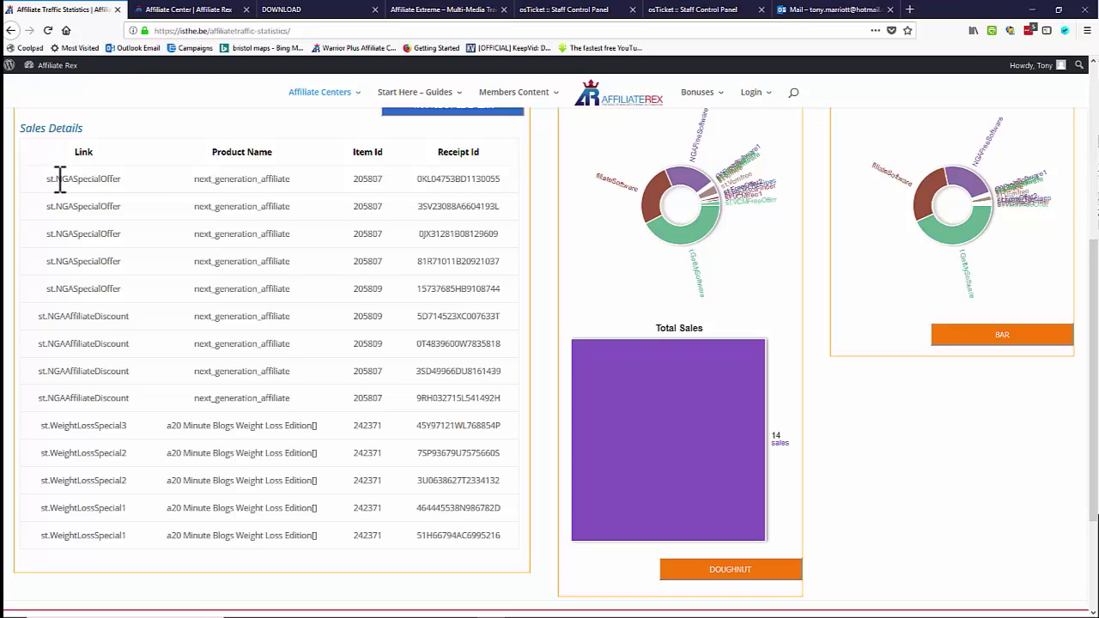
pyautogui.moveTo(57, 180); pyautogui.dragTo(120, 180)
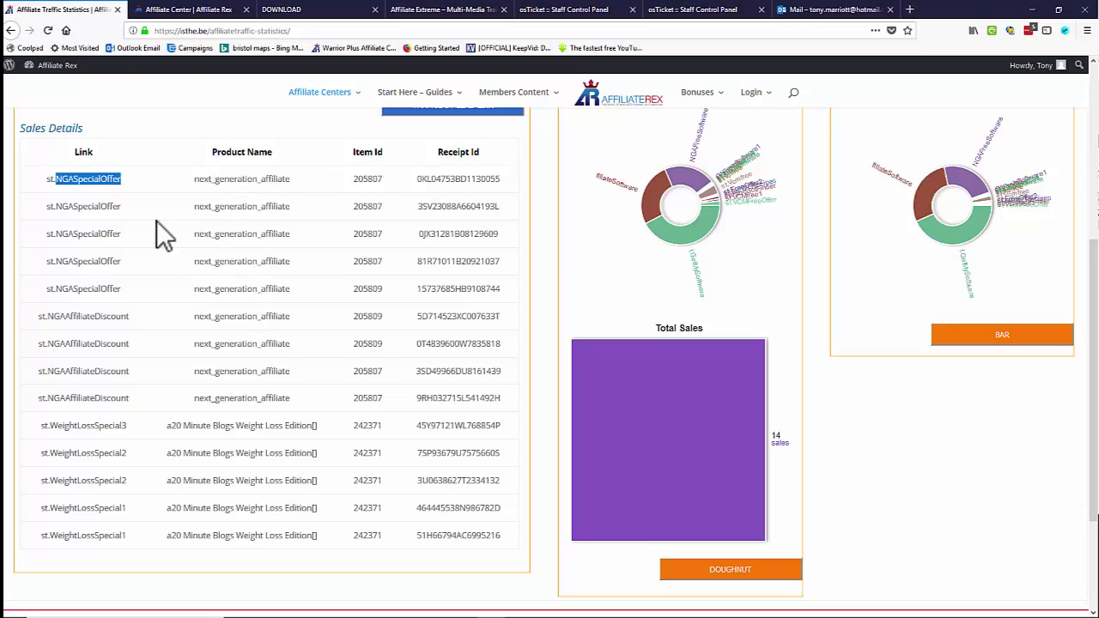
pyautogui.click(142, 195)
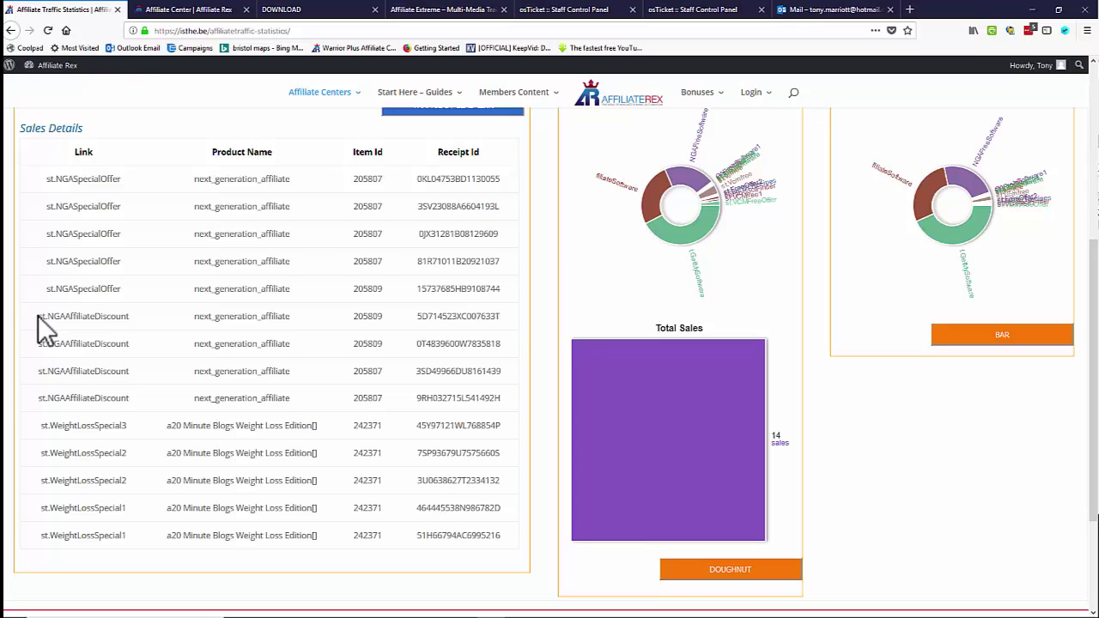
pyautogui.moveTo(48, 316); pyautogui.dragTo(131, 320)
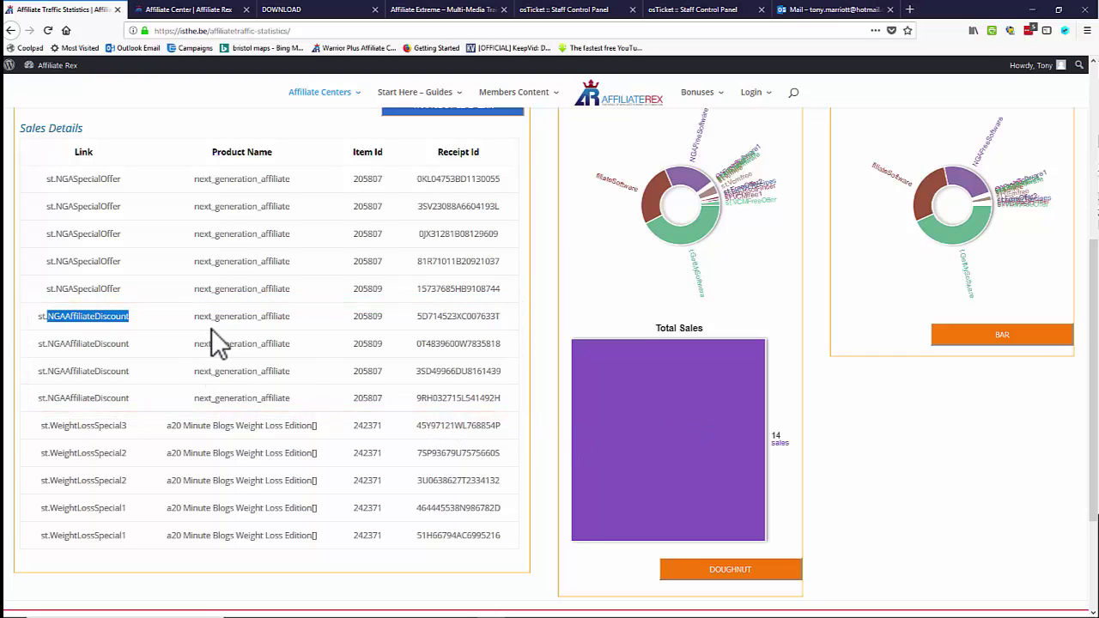
pyautogui.click(151, 315)
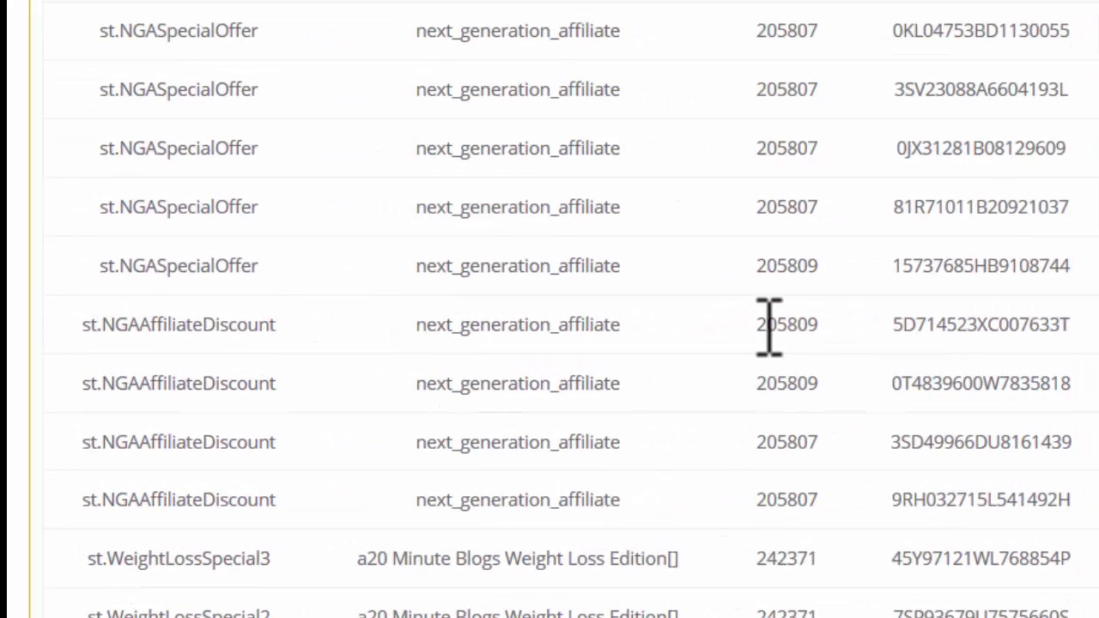
# Compare the item IDs 205809 and 205807 and the receipt IDs across the st.NGAAffiliateDiscount sales rows
pyautogui.doubleClick(773, 325)
pyautogui.click(770, 443)
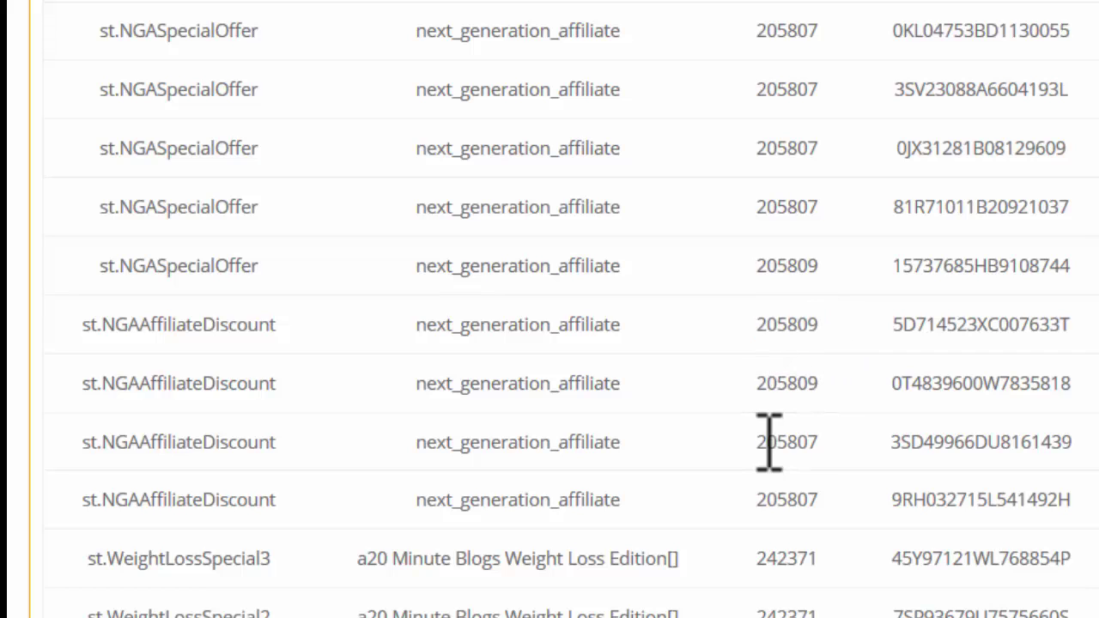
pyautogui.moveTo(769, 442); pyautogui.dragTo(820, 443)
pyautogui.moveTo(757, 502); pyautogui.dragTo(820, 503)
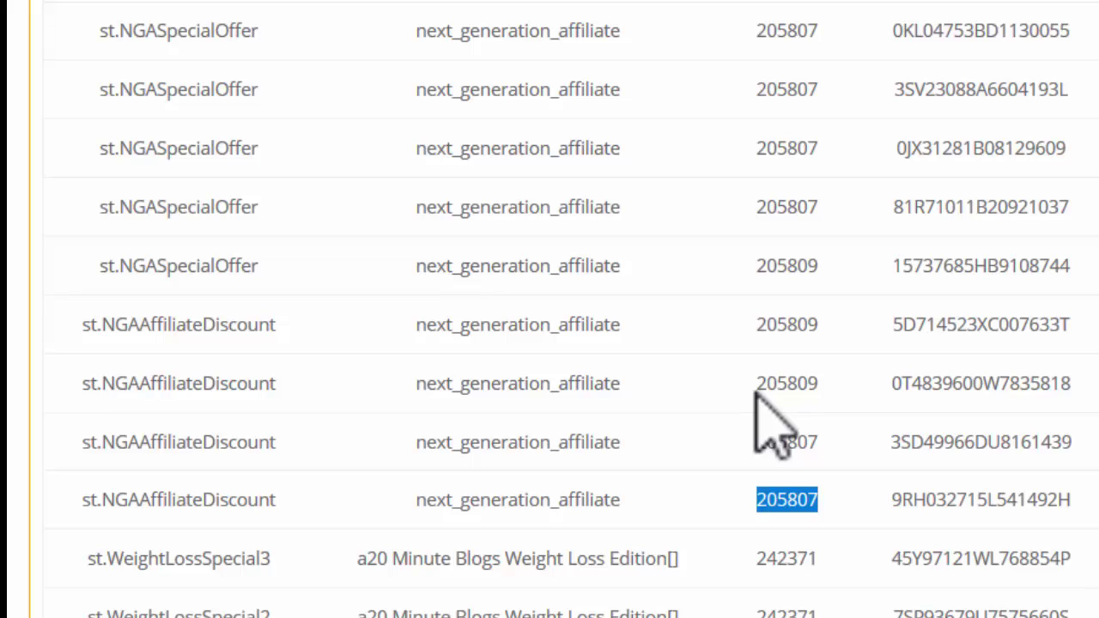
pyautogui.moveTo(757, 383); pyautogui.dragTo(822, 380)
pyautogui.moveTo(757, 324); pyautogui.dragTo(826, 326)
pyautogui.click(745, 334)
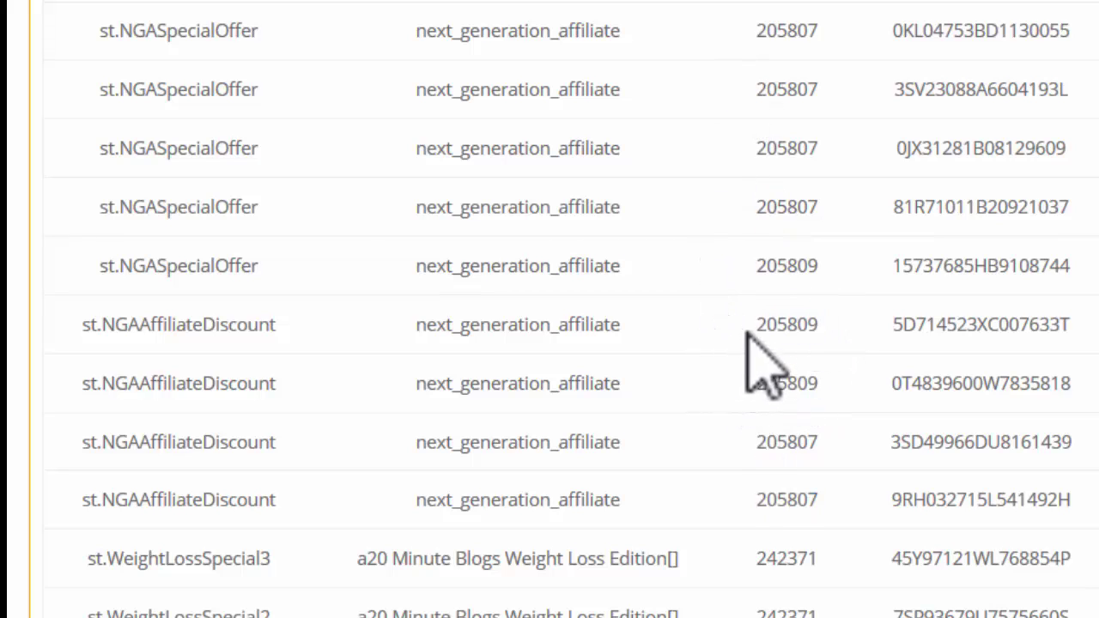
pyautogui.moveTo(760, 325); pyautogui.dragTo(1070, 500)
pyautogui.click(859, 401)
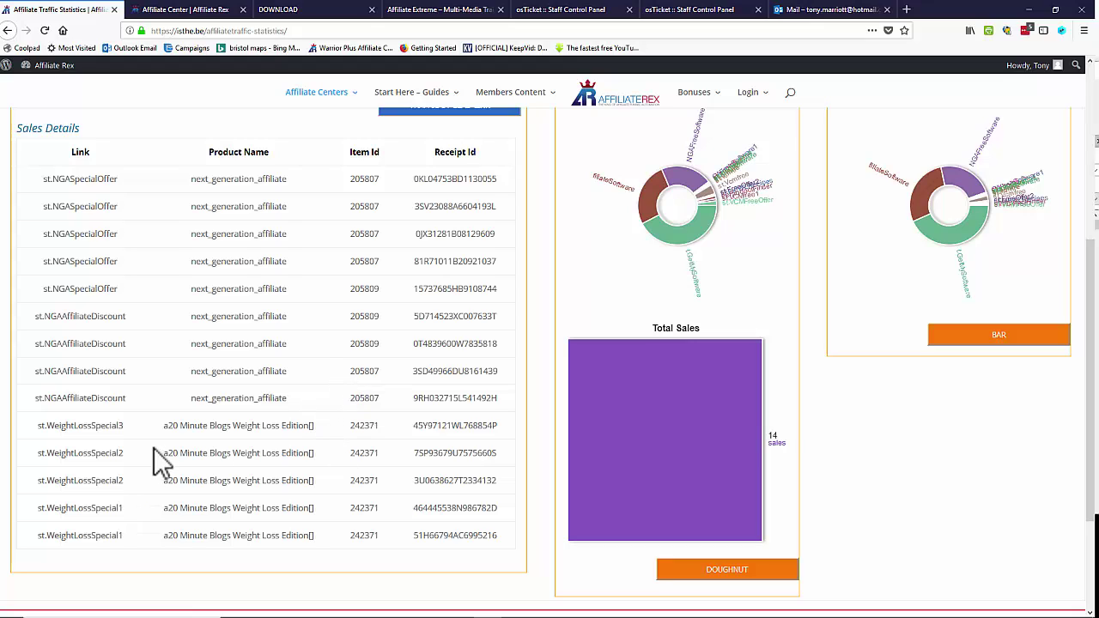
# Review the weight loss sales rows together with the overall sales and lead traffic charts
pyautogui.moveTo(38, 425); pyautogui.dragTo(157, 556)
pyautogui.click(159, 557)
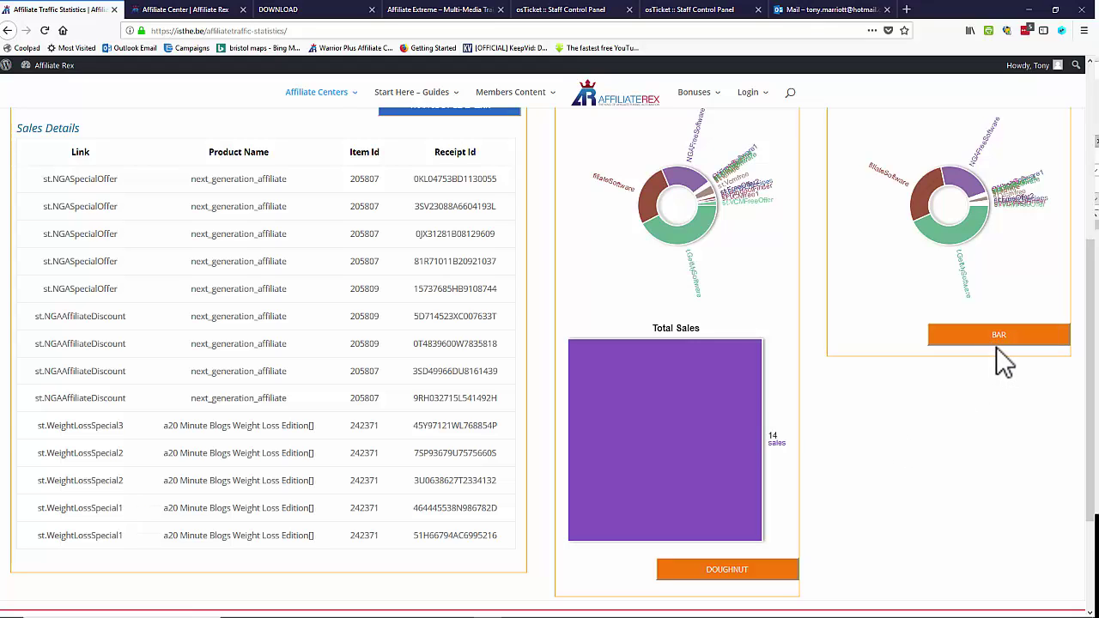
pyautogui.scroll(5, 831, 428)
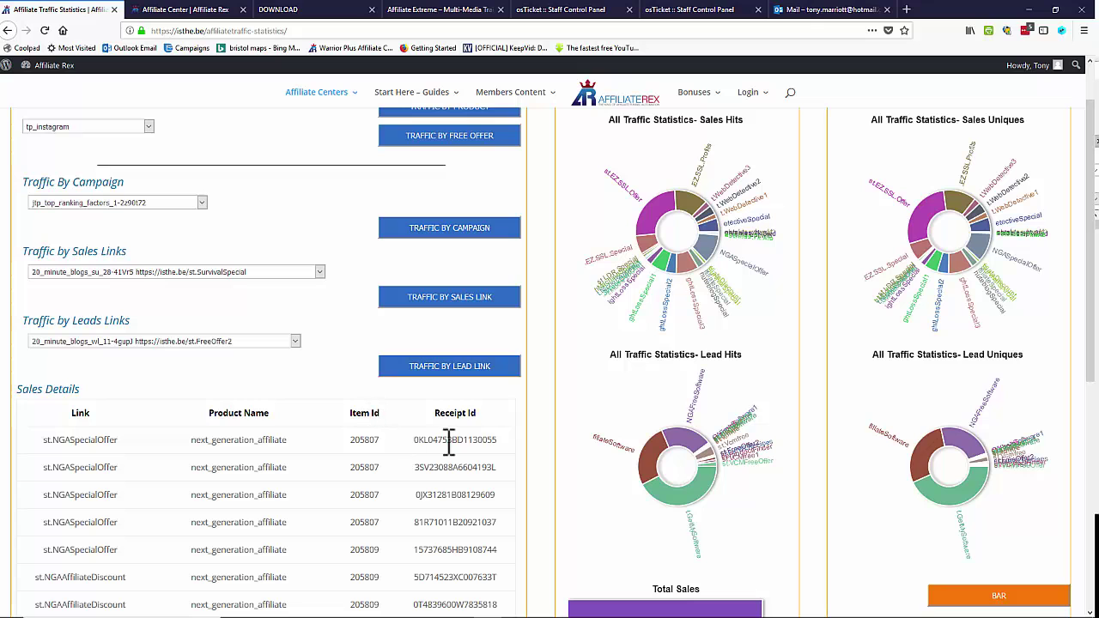
pyautogui.scroll(2, 483, 421)
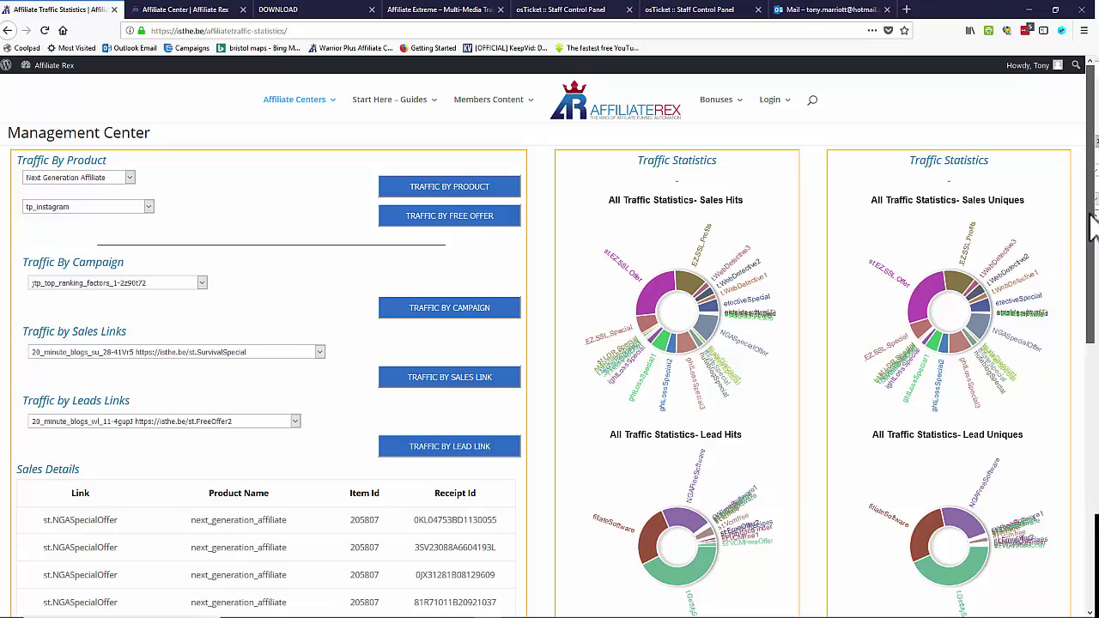
pyautogui.moveTo(1093, 225); pyautogui.dragTo(1073, 243)
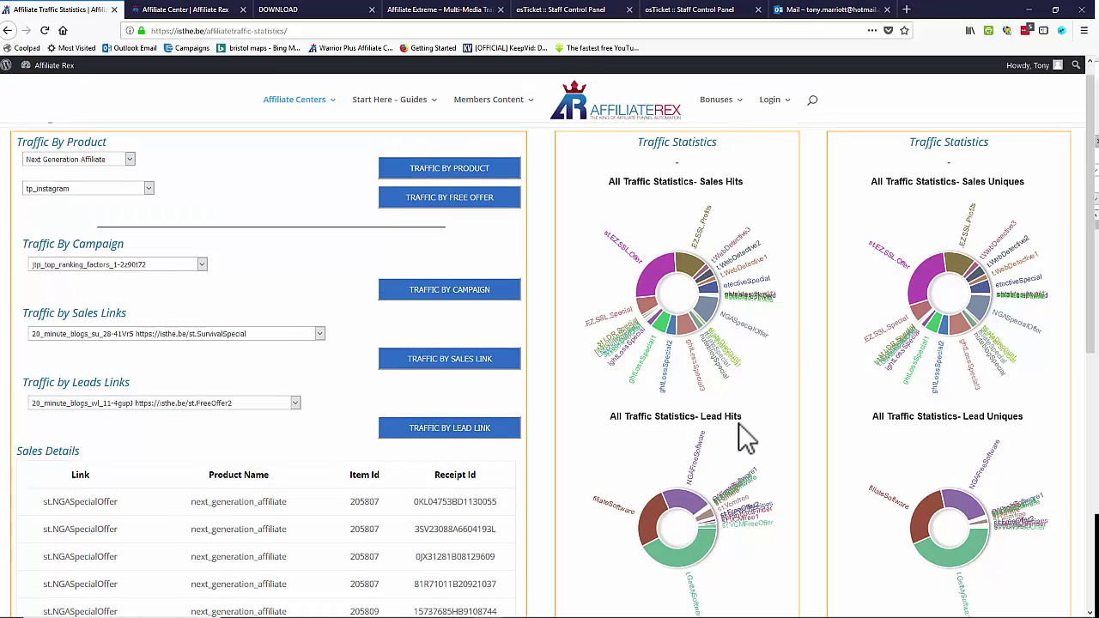
pyautogui.scroll(-3, 744, 436)
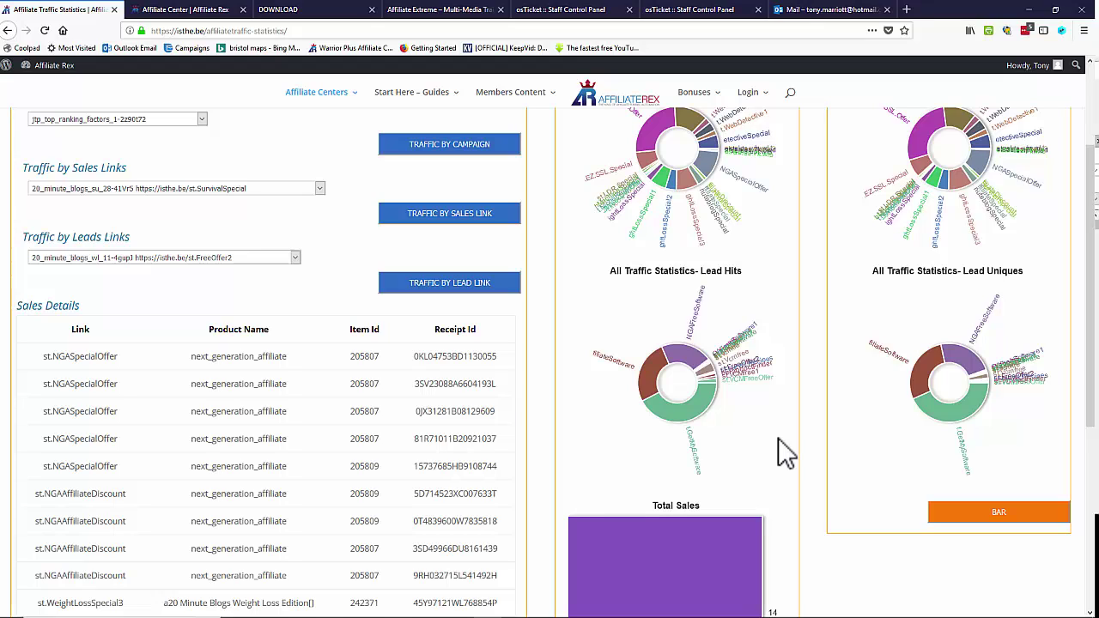
# Open the JVZoo Auto-Approval Affiliate Center and review the offers available for creating an autoresponder list
pyautogui.moveTo(321, 110)
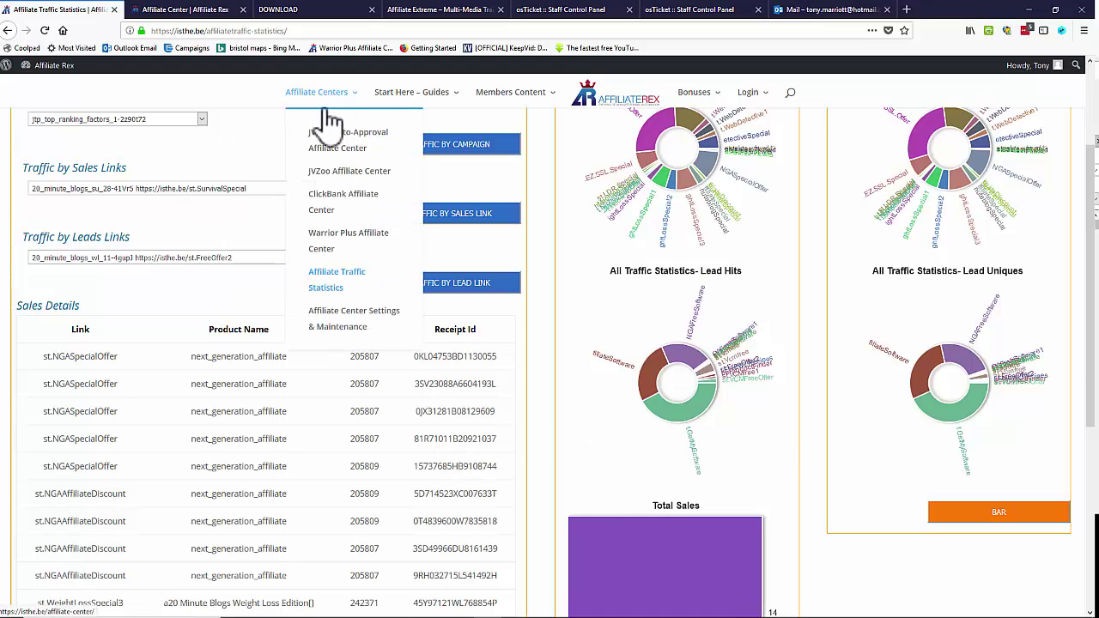
pyautogui.click(330, 140)
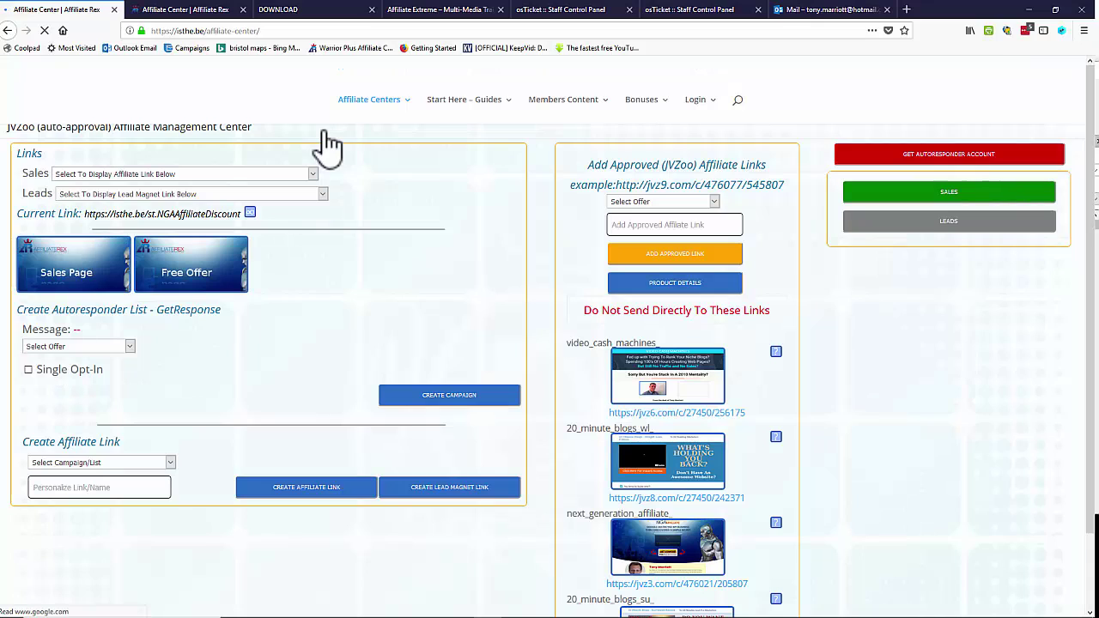
pyautogui.click(129, 347)
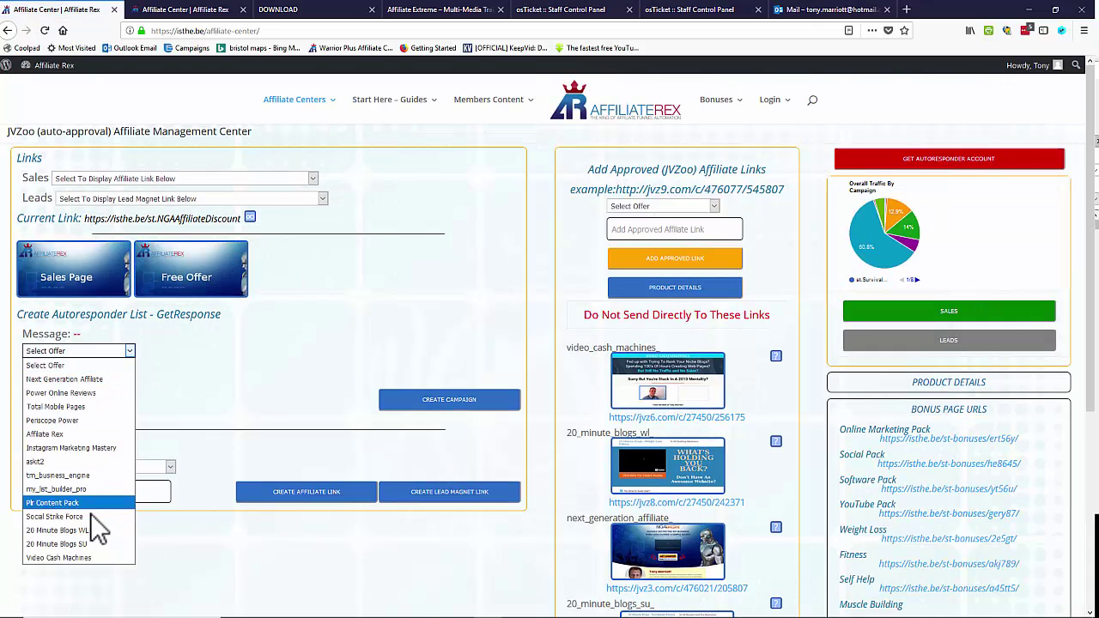
pyautogui.click(192, 347)
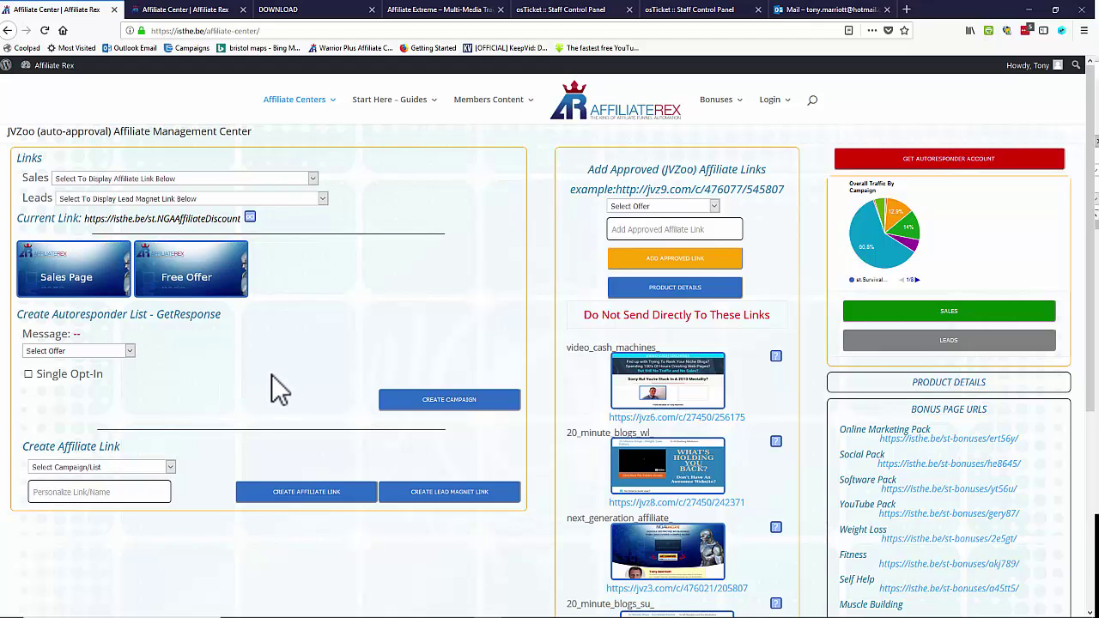
# Open the JVZoo Affiliate Center and review its free offers for autoresponder lists and the campaigns available for creating affiliate links
pyautogui.moveTo(318, 104)
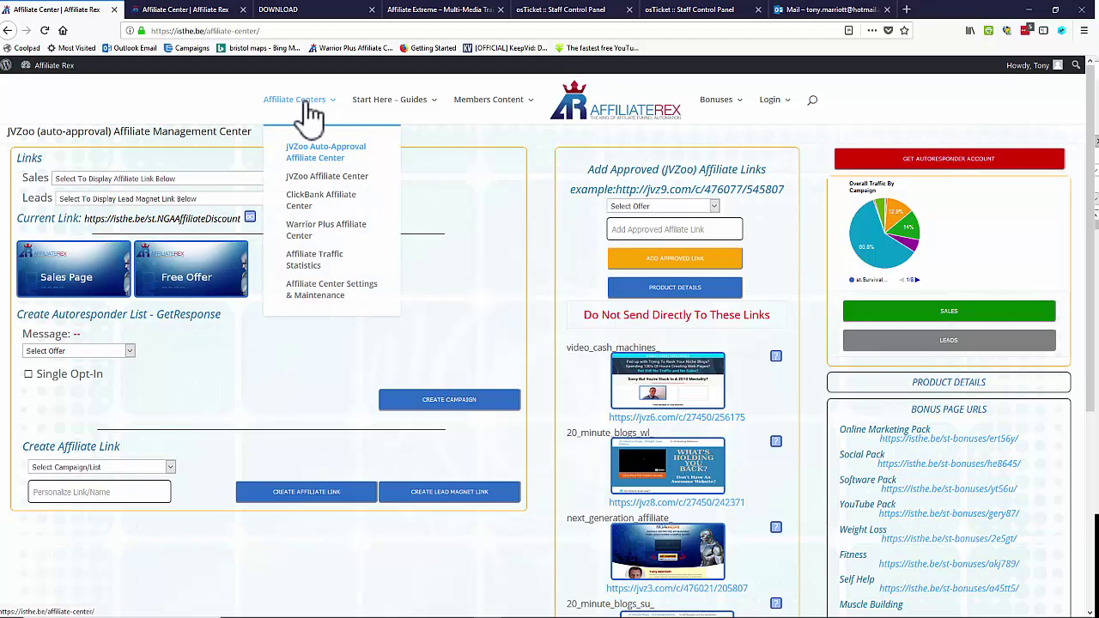
pyautogui.click(328, 180)
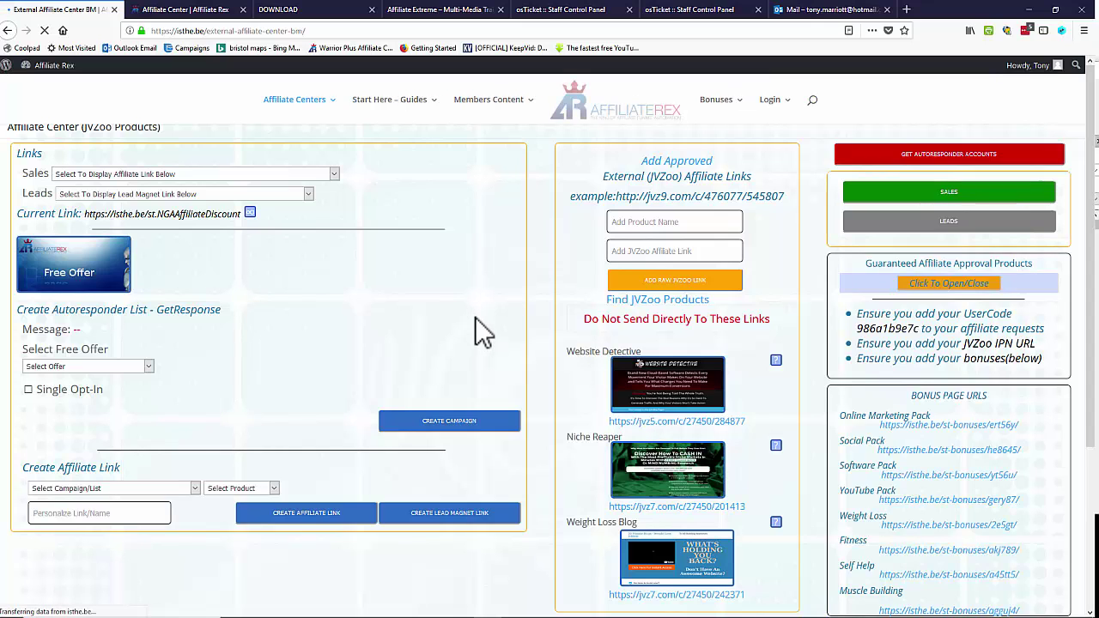
pyautogui.moveTo(388, 120)
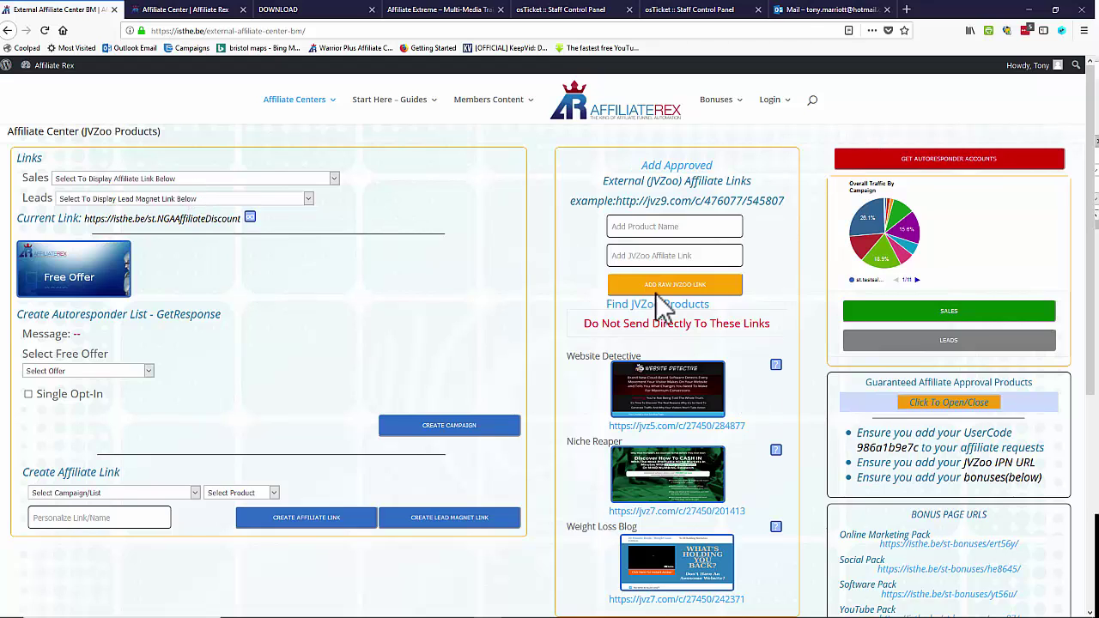
pyautogui.click(151, 371)
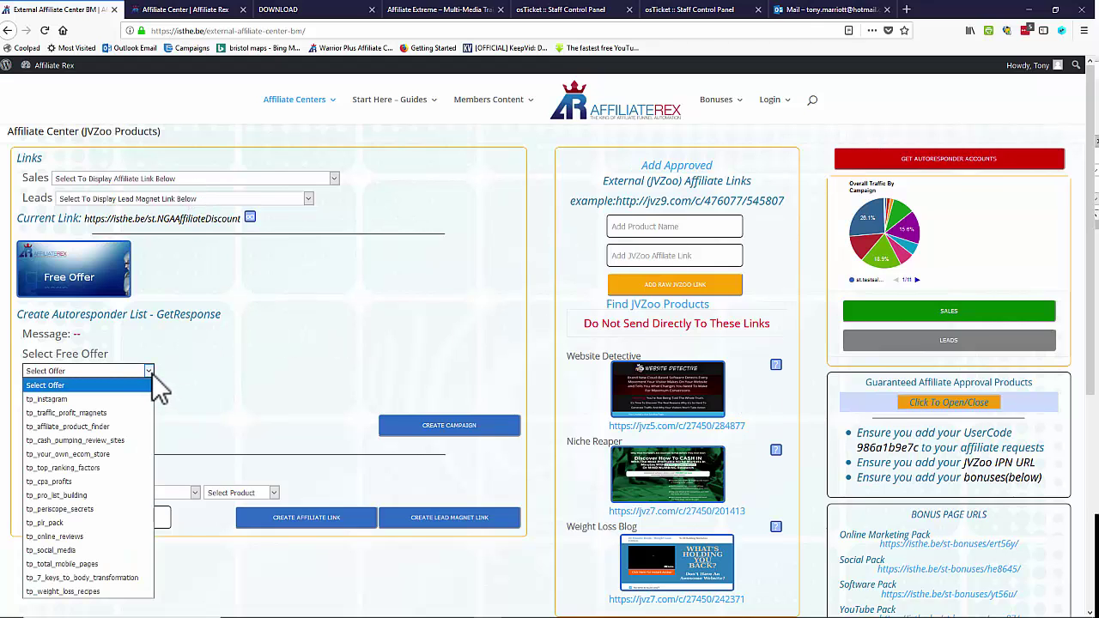
pyautogui.click(151, 371)
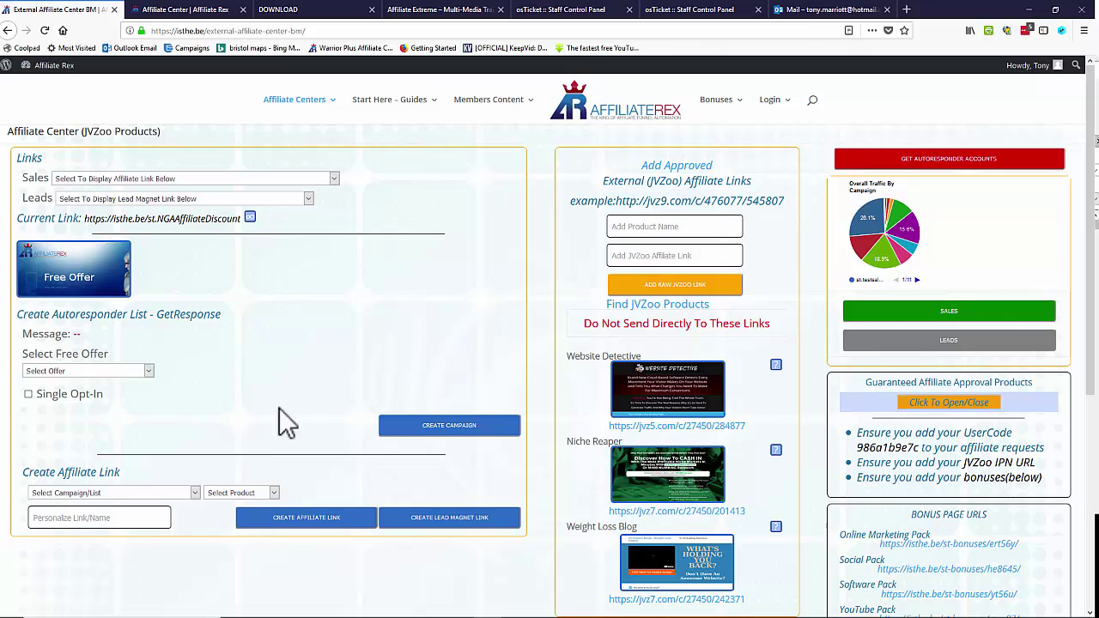
pyautogui.click(150, 370)
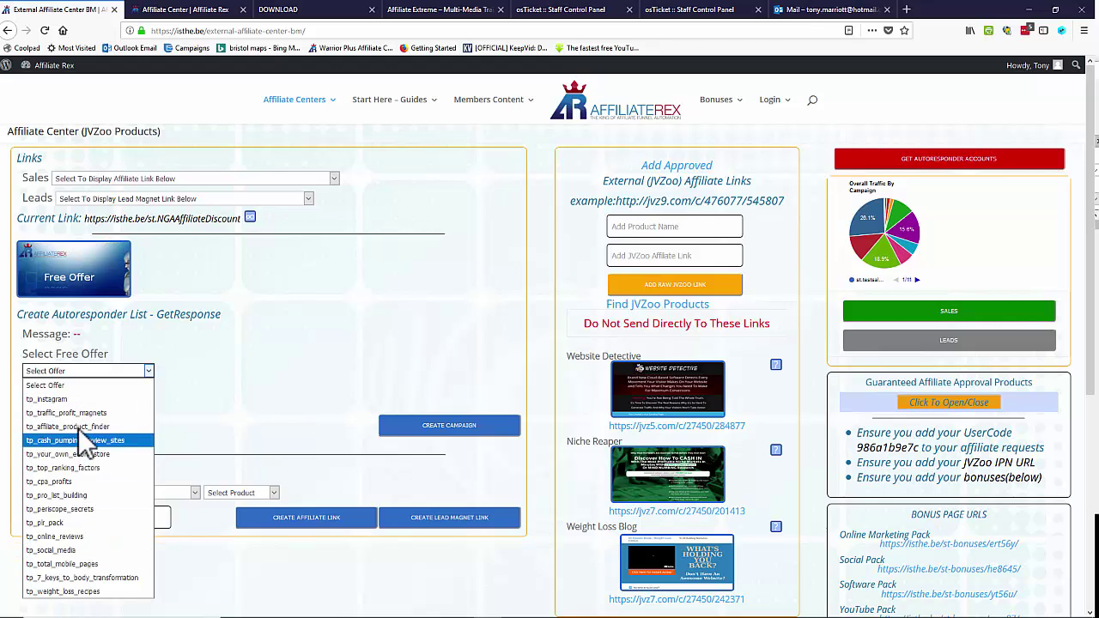
pyautogui.click(204, 376)
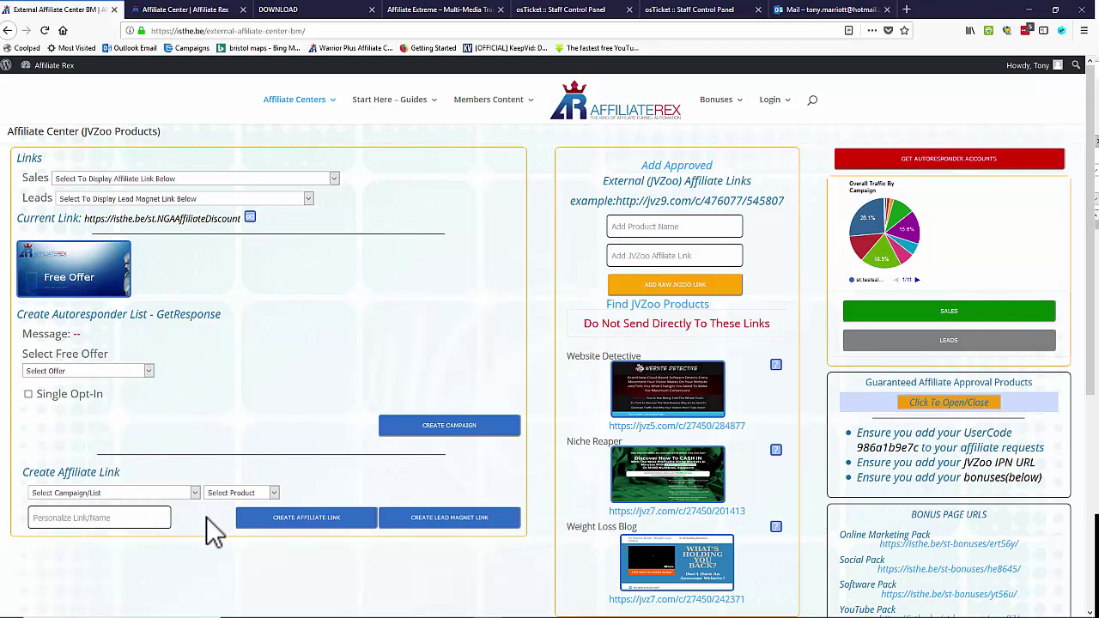
pyautogui.click(195, 493)
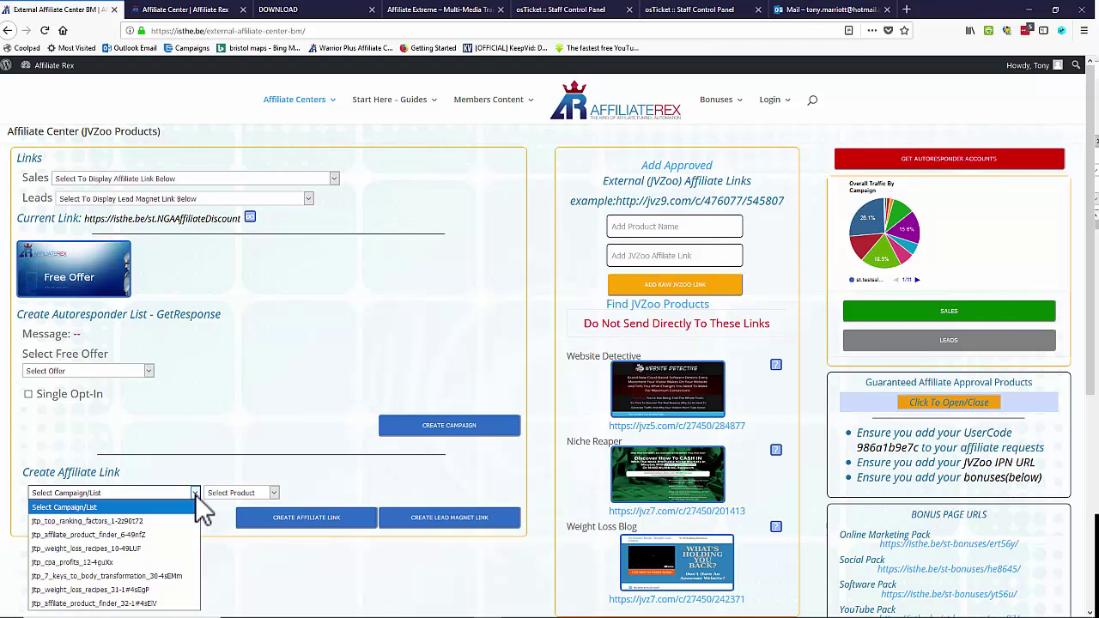
pyautogui.click(195, 494)
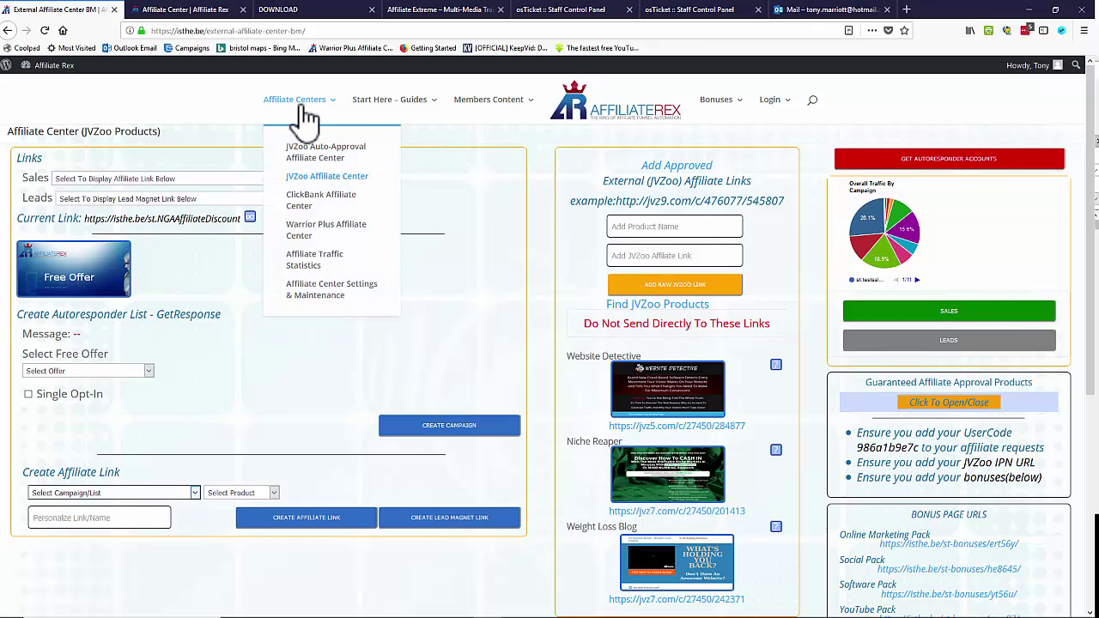